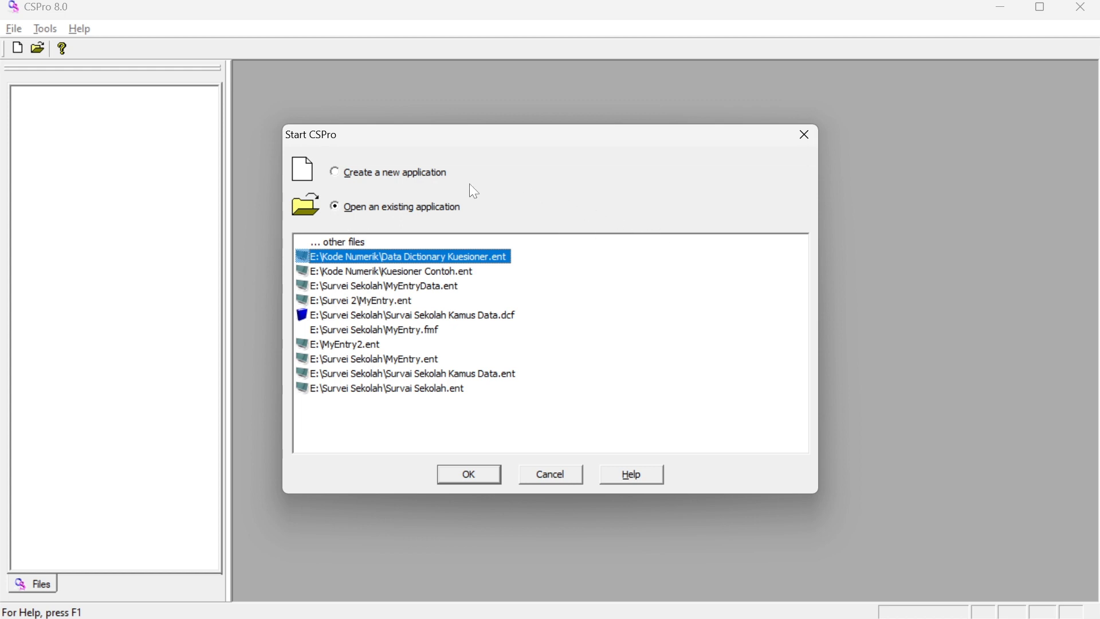
Start creating a new application of the CAPI Data Entry Application type.
click(332, 173)
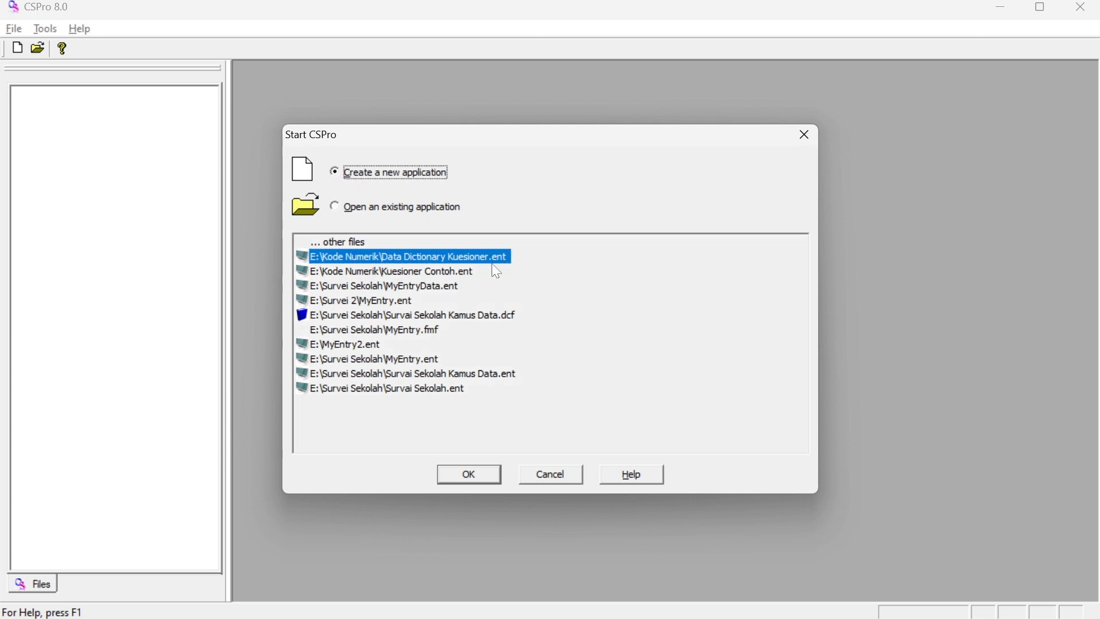
click(480, 481)
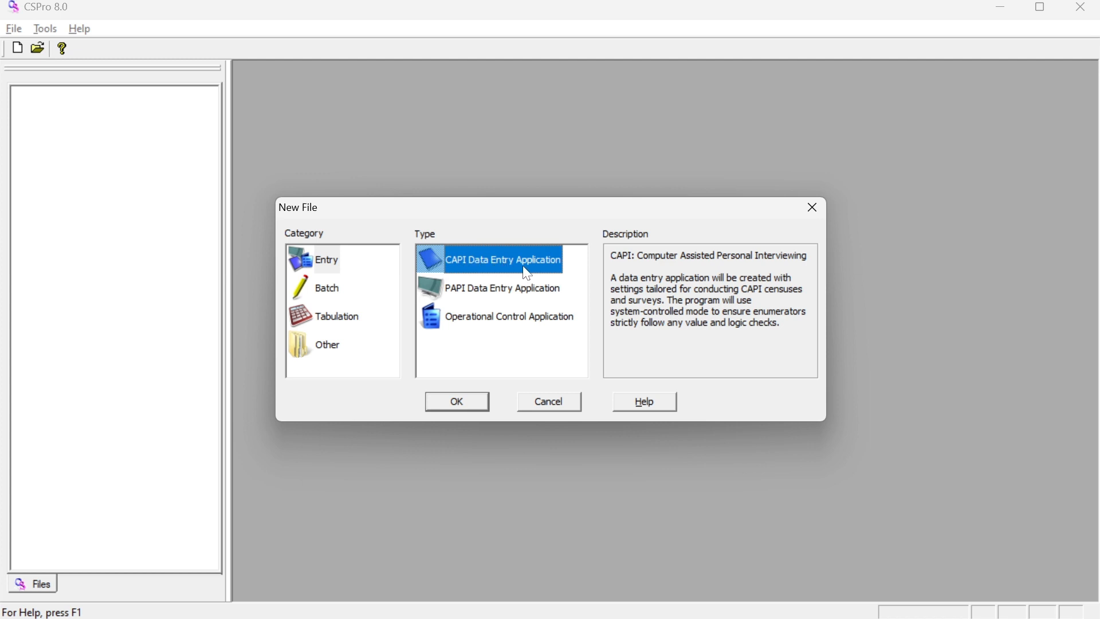
click(465, 401)
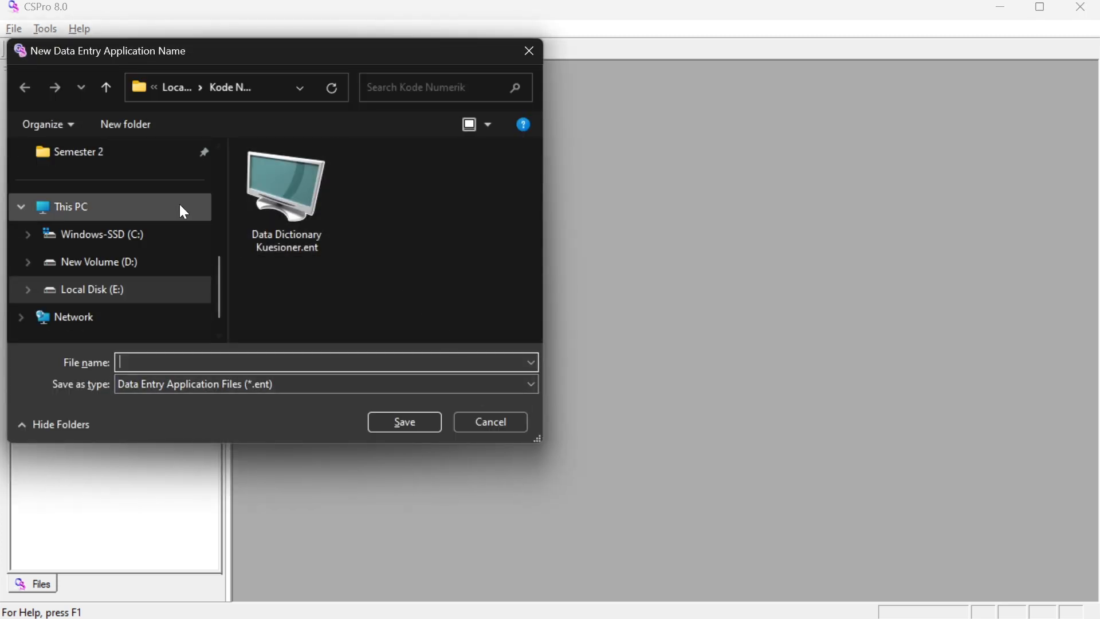
Save the new data entry application as "Check Box" in the "Check Box and Label" folder on Local Disk (E:).
click(123, 297)
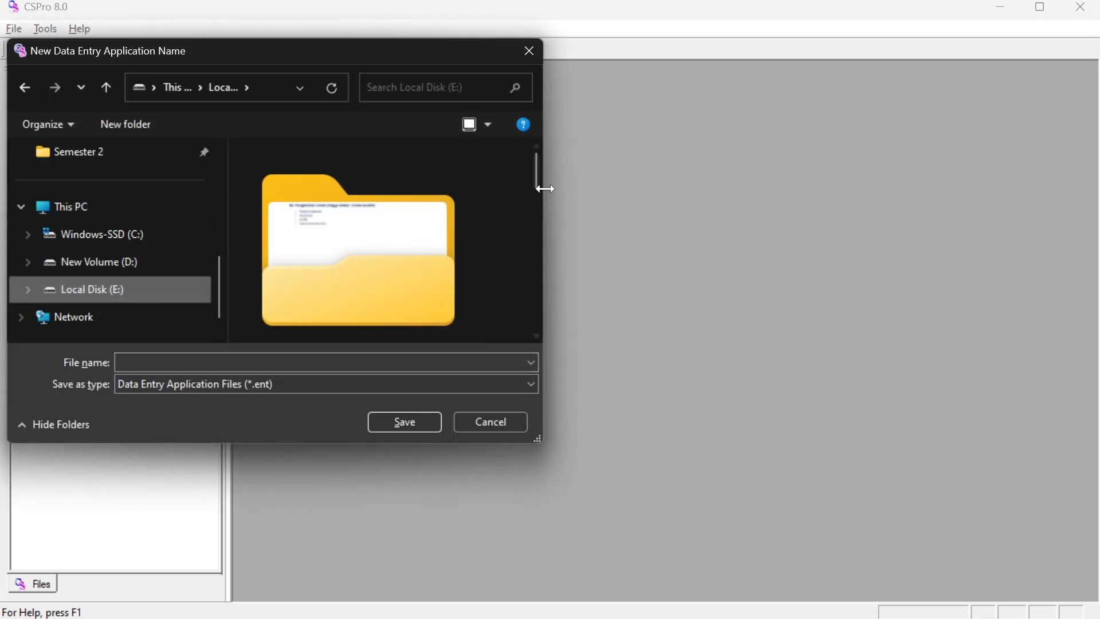
drag(535, 167, 534, 178)
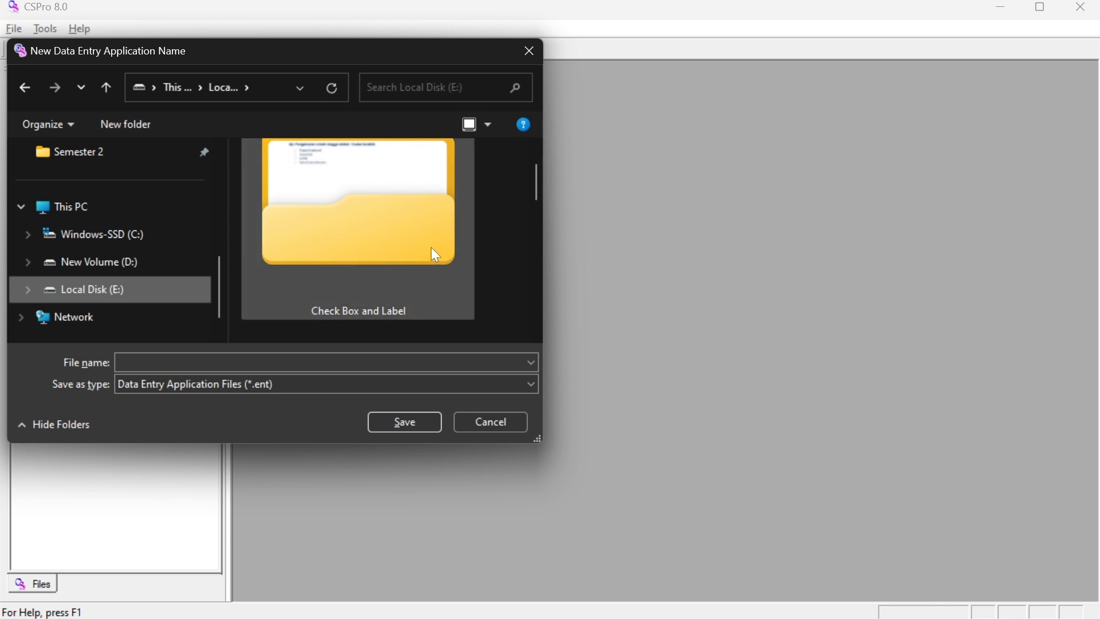
double_click(386, 234)
click(195, 362)
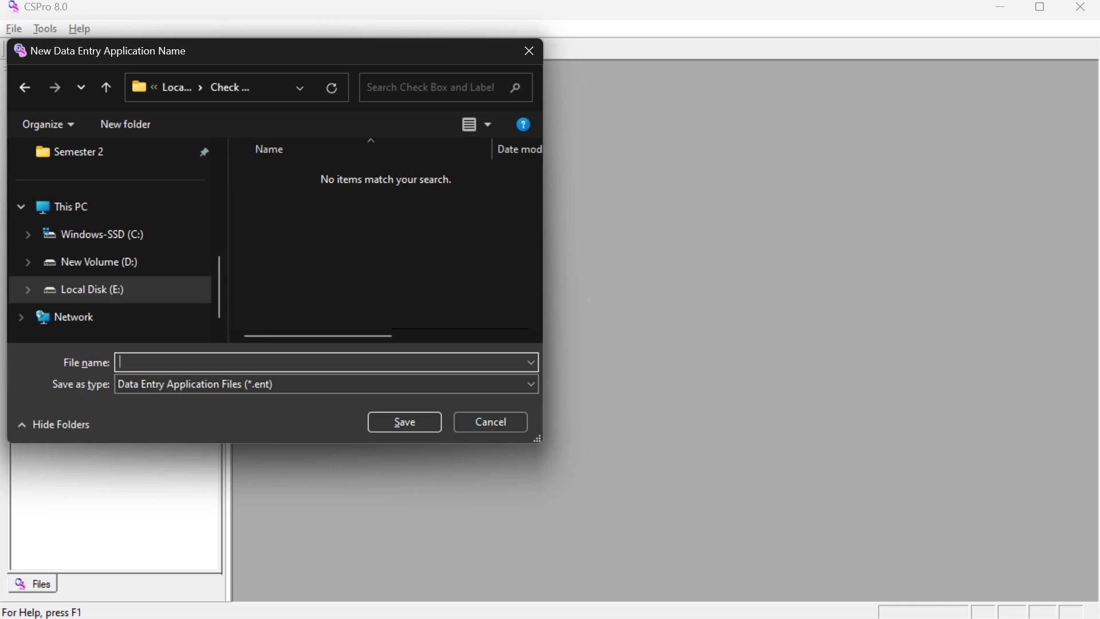
key(Caps_Lock)
text(C)
key(Caps_Lock)
text(heck)
key(Caps_Lock)
text(B)
key(Caps_Lock)
text(ox)
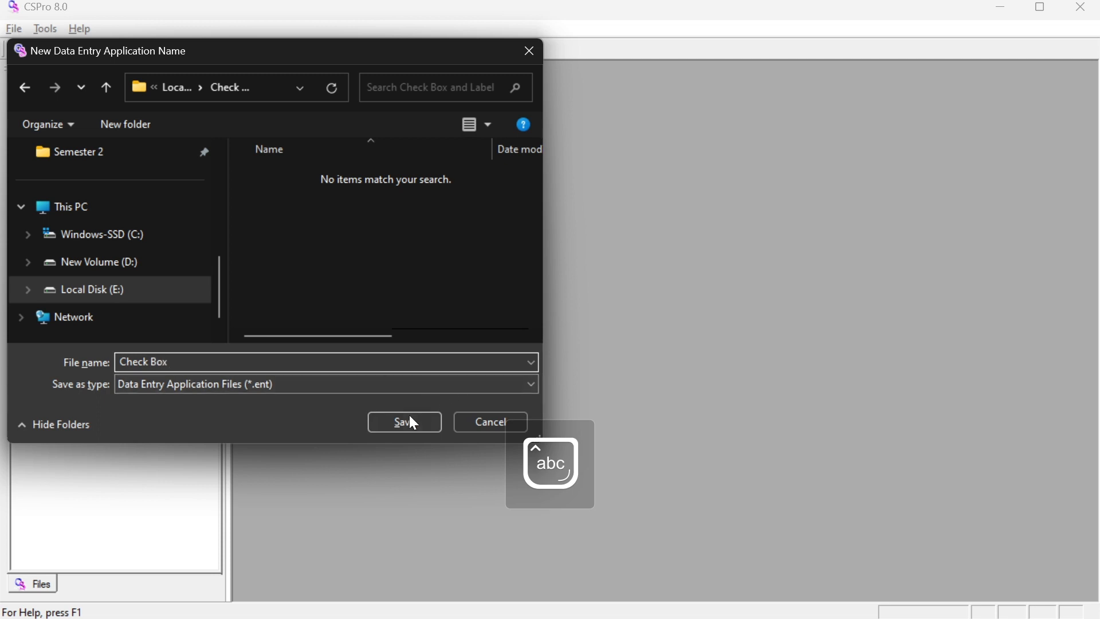
click(412, 423)
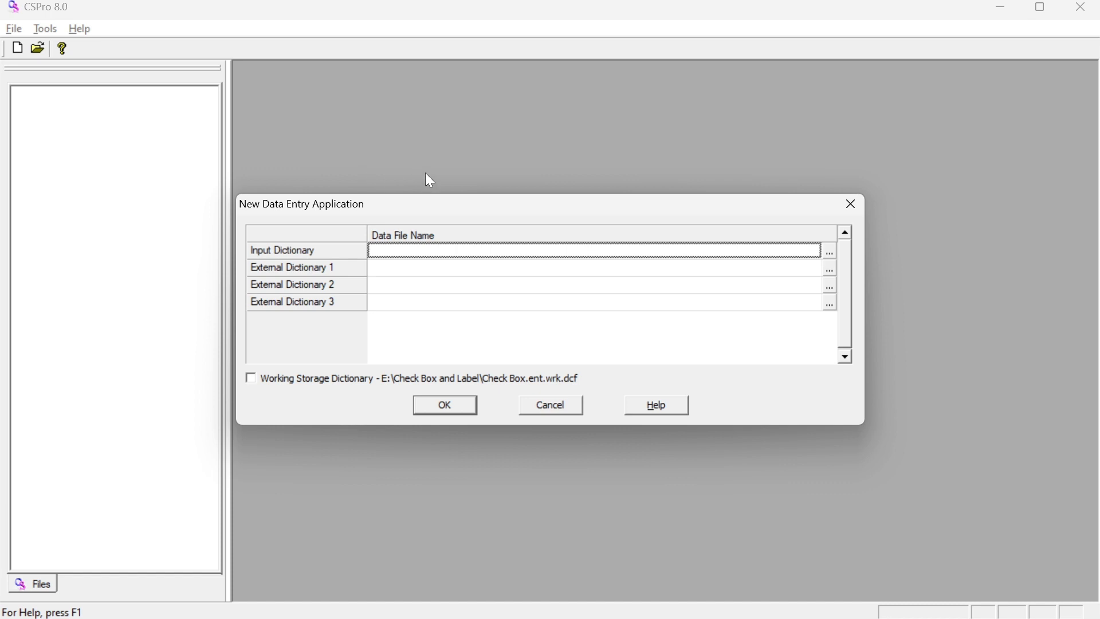
Name the input dictionary "Check Box" and create it as a new dictionary file.
click(405, 255)
key(Caps_Lock)
text(C)
key(Caps_Lock)
text(he)
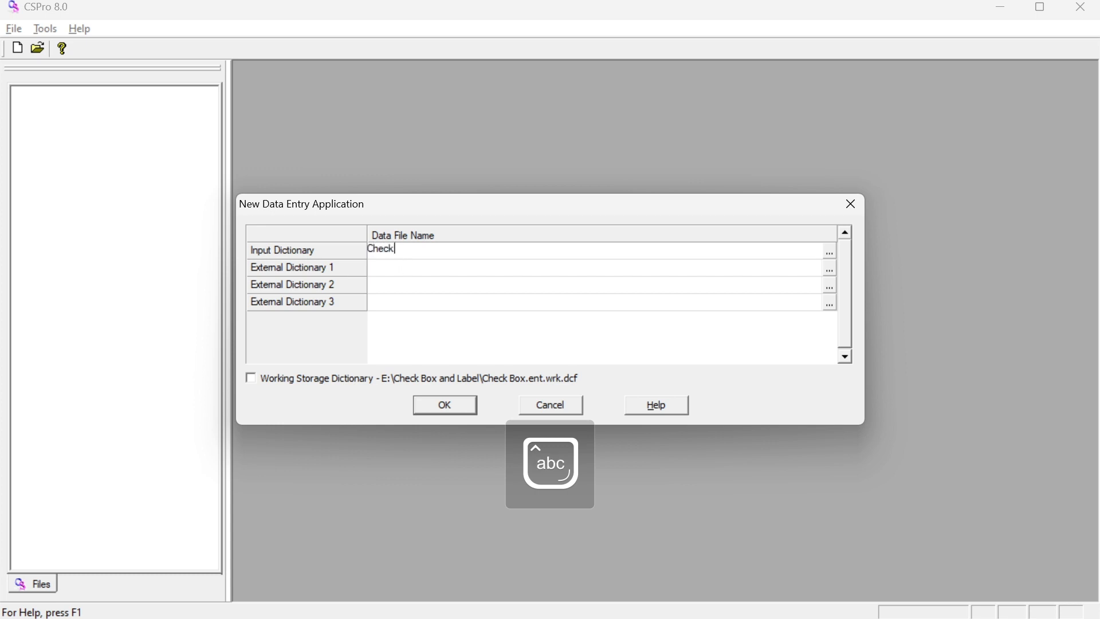
text(ck)
key(Caps_Lock)
text(B)
key(Caps_Lock)
text(ox)
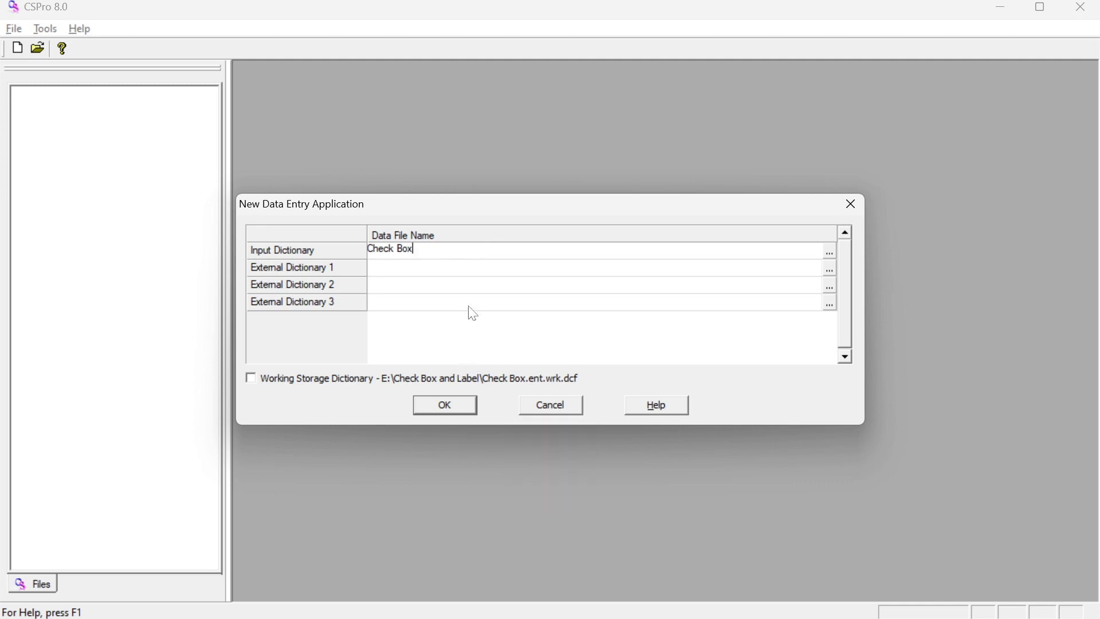
click(445, 407)
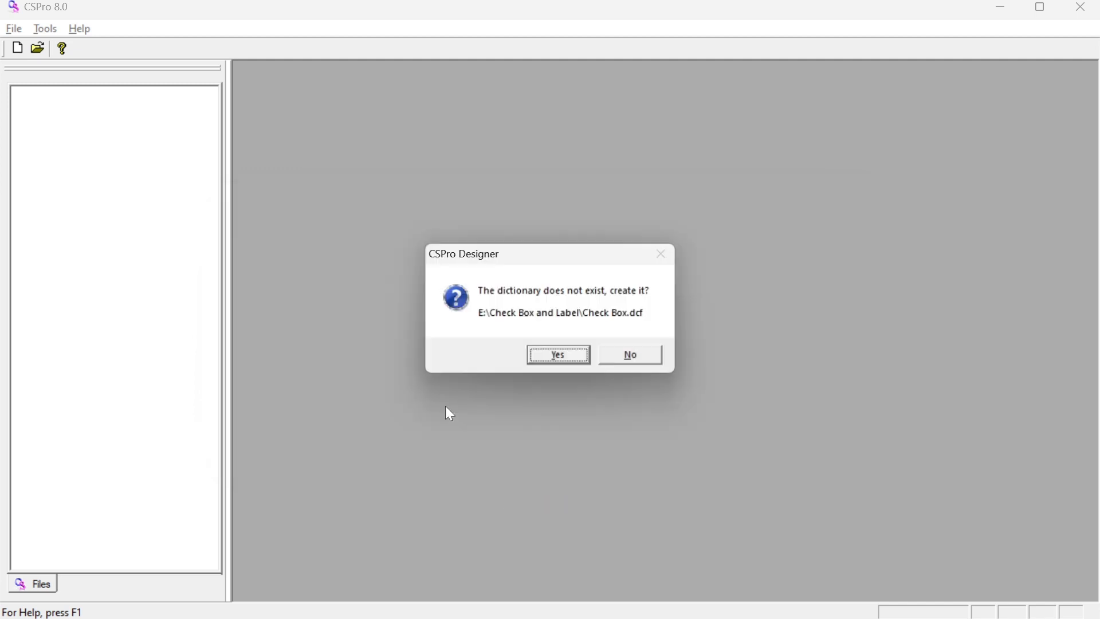
click(559, 358)
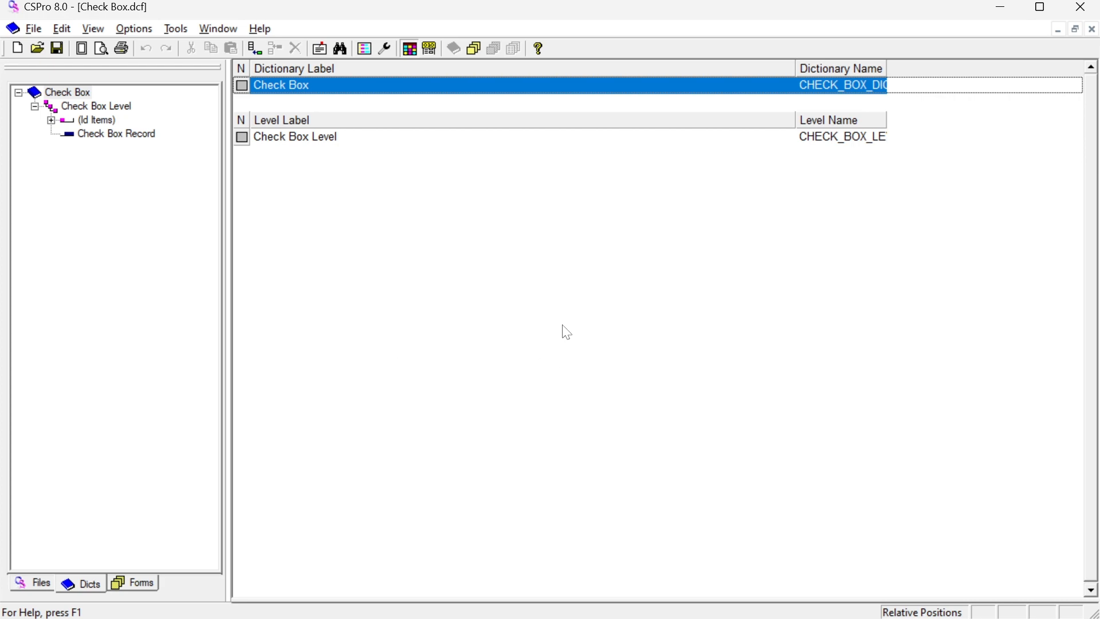
Tile CSPro side by side with the Nitro Pro questionnaire PDF, giving CSPro the wider share of the screen.
key(super+z)
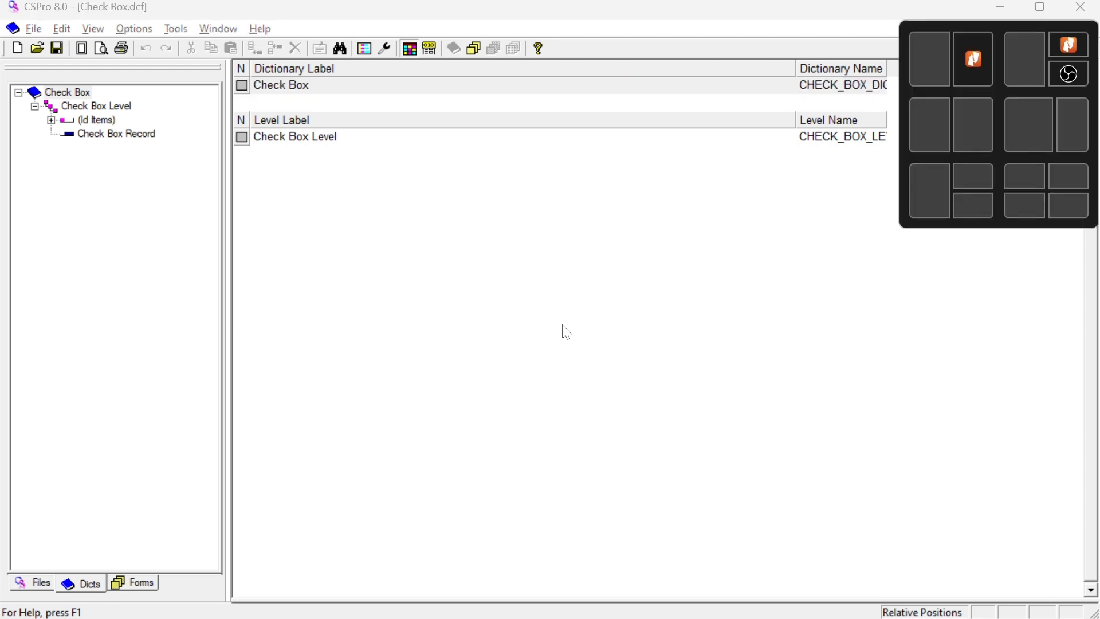
click(1065, 144)
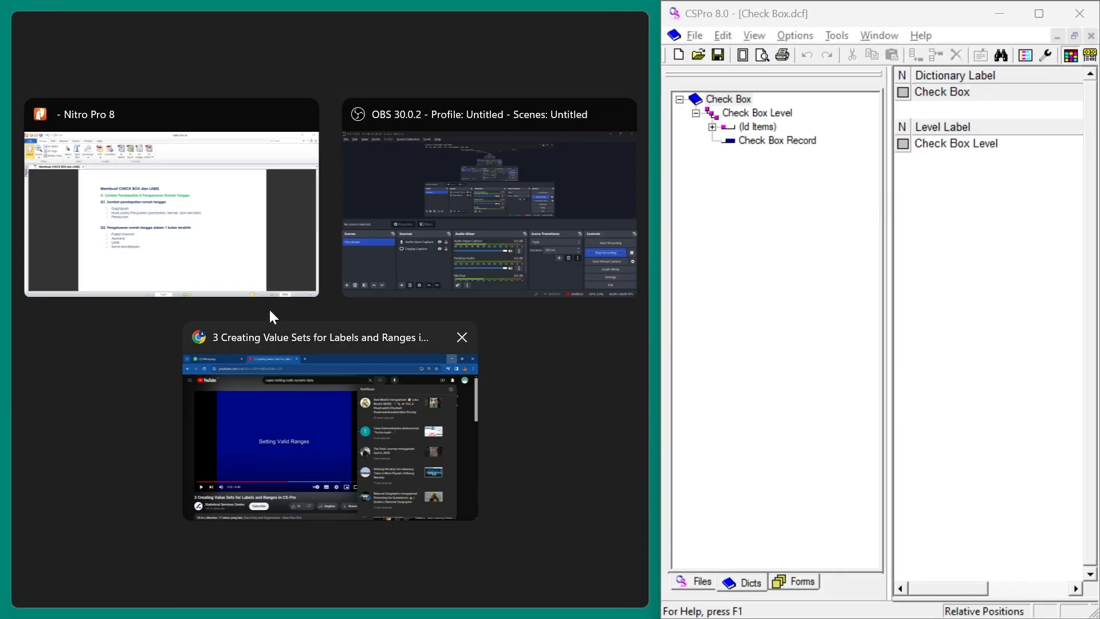
click(172, 238)
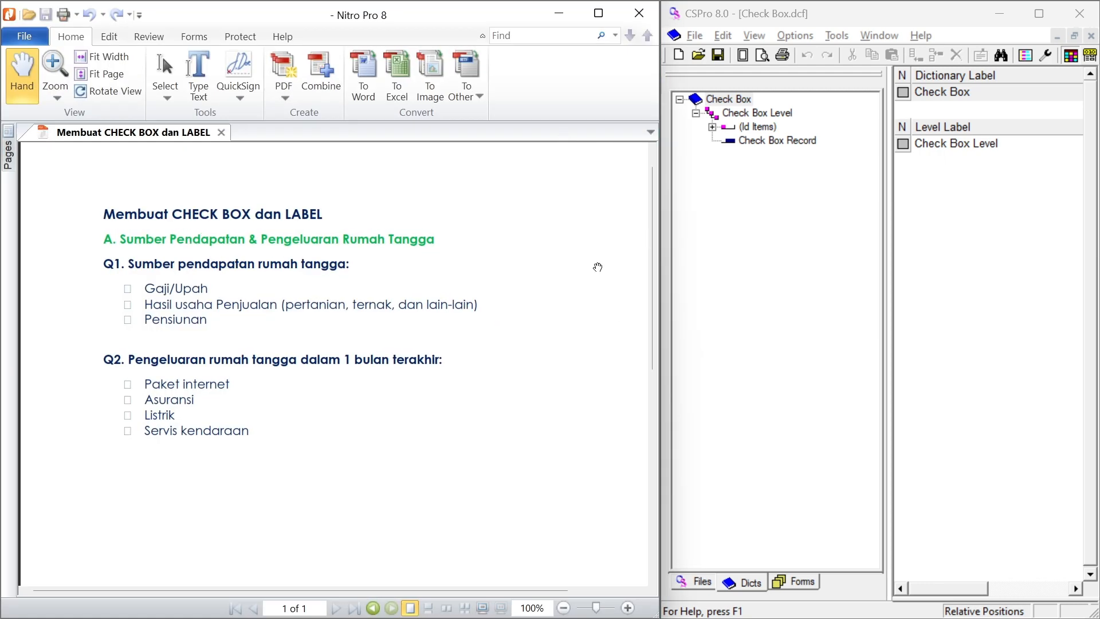
key(super+z)
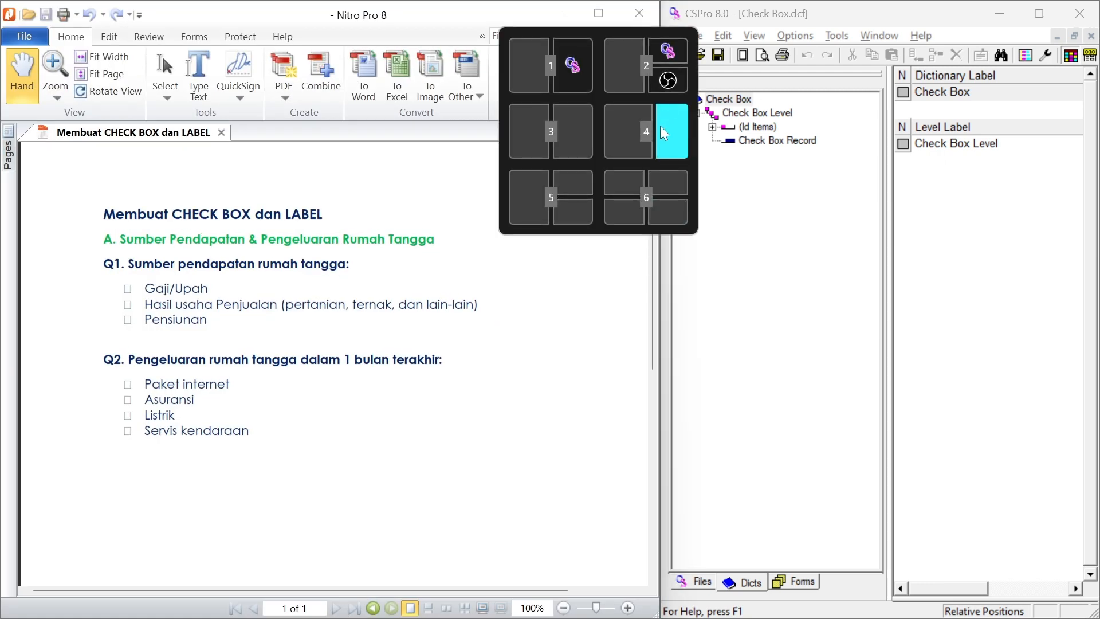
click(664, 137)
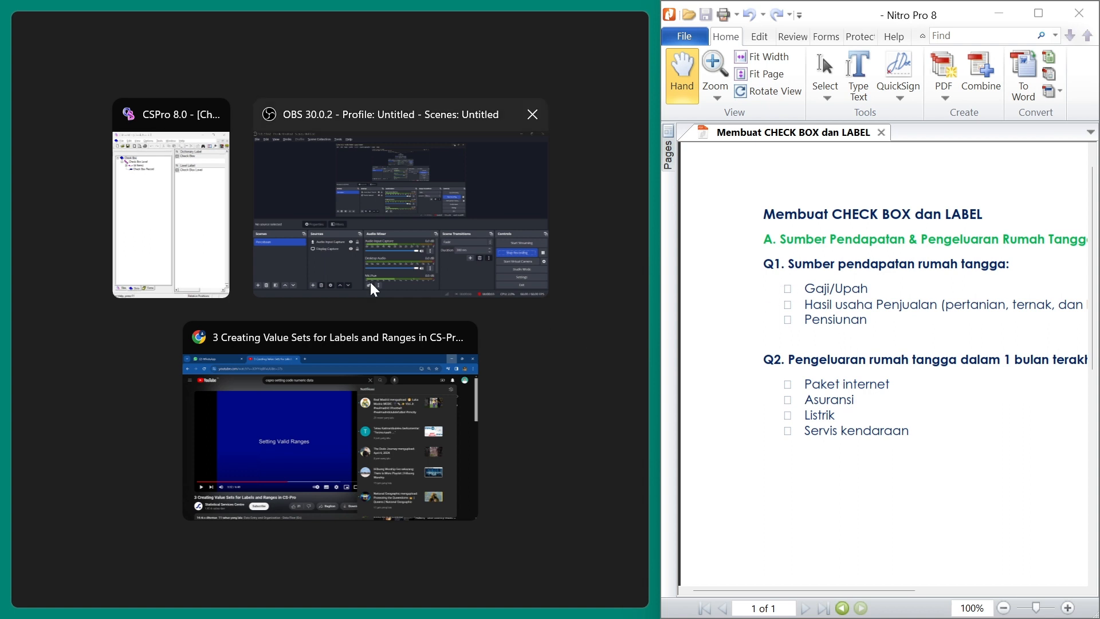
click(175, 236)
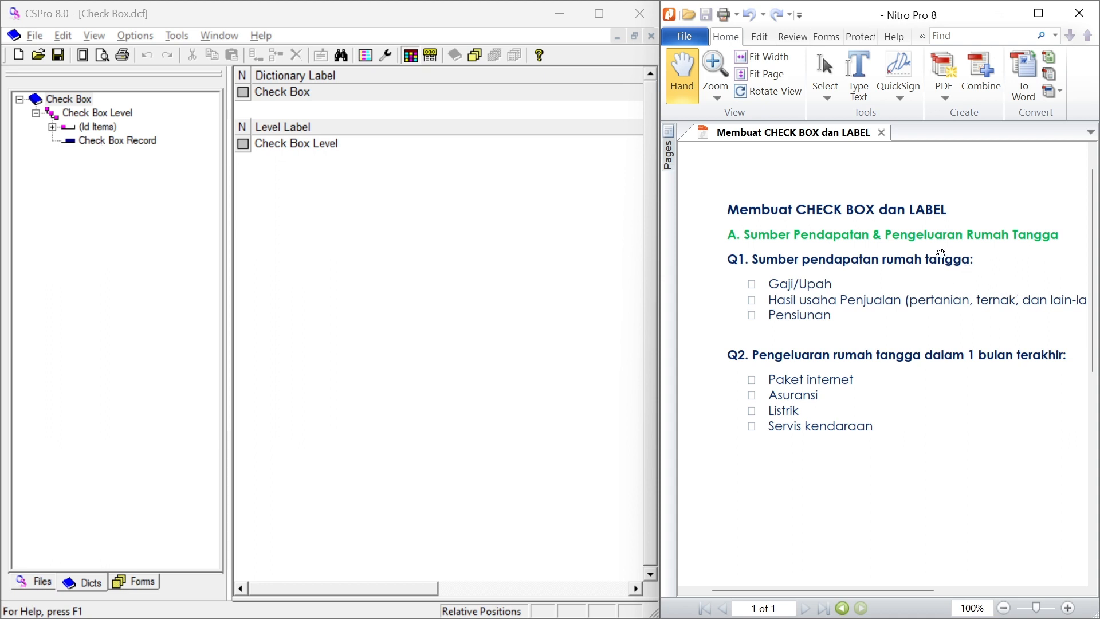
click(117, 141)
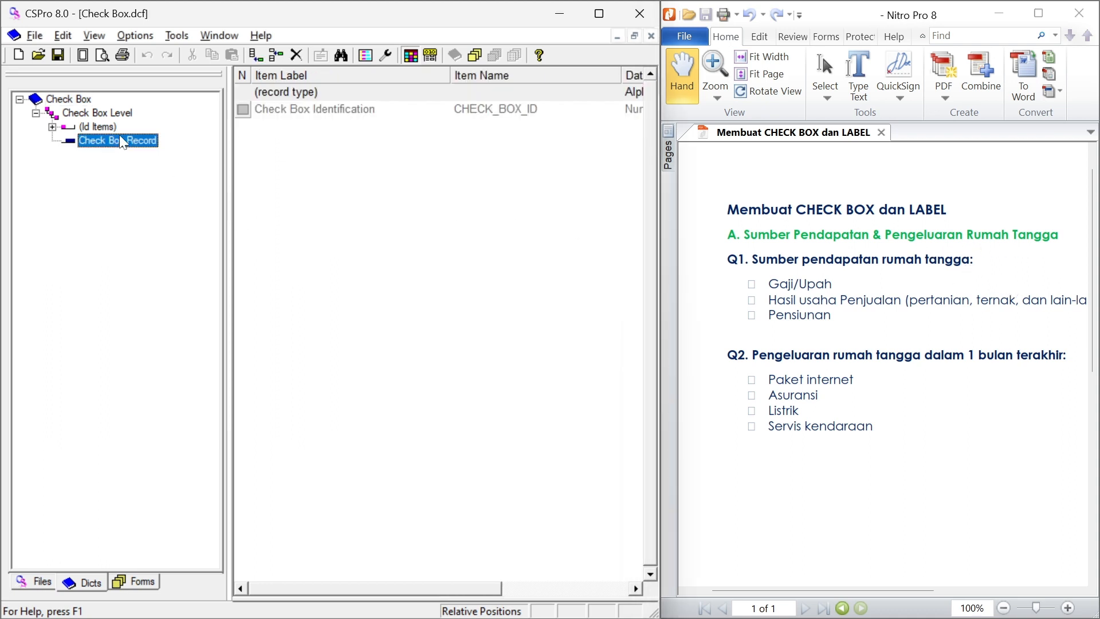
right_click(122, 145)
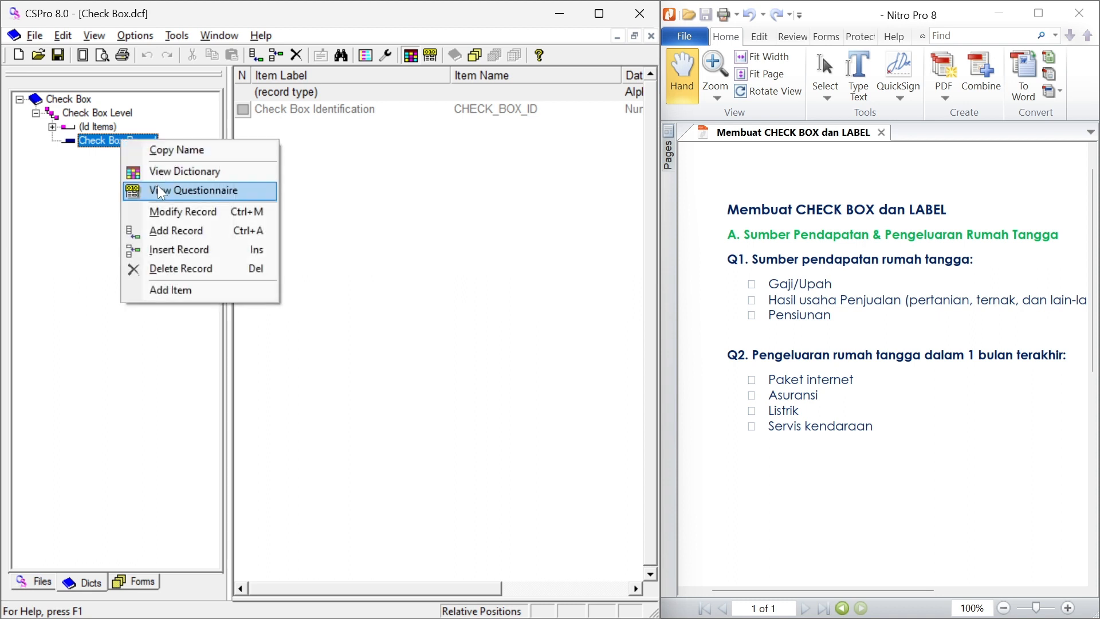
click(174, 229)
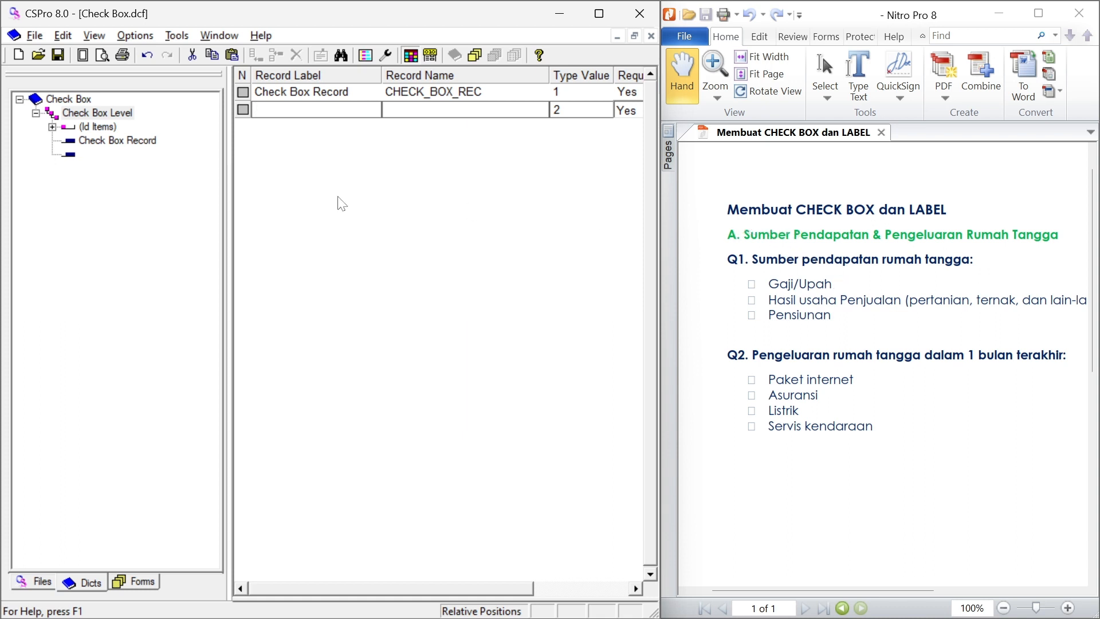
Modify the Check Box Record's label to "Sumber Pendapatan dan Pengeluaran Rumah Tangga".
click(111, 143)
right_click(112, 143)
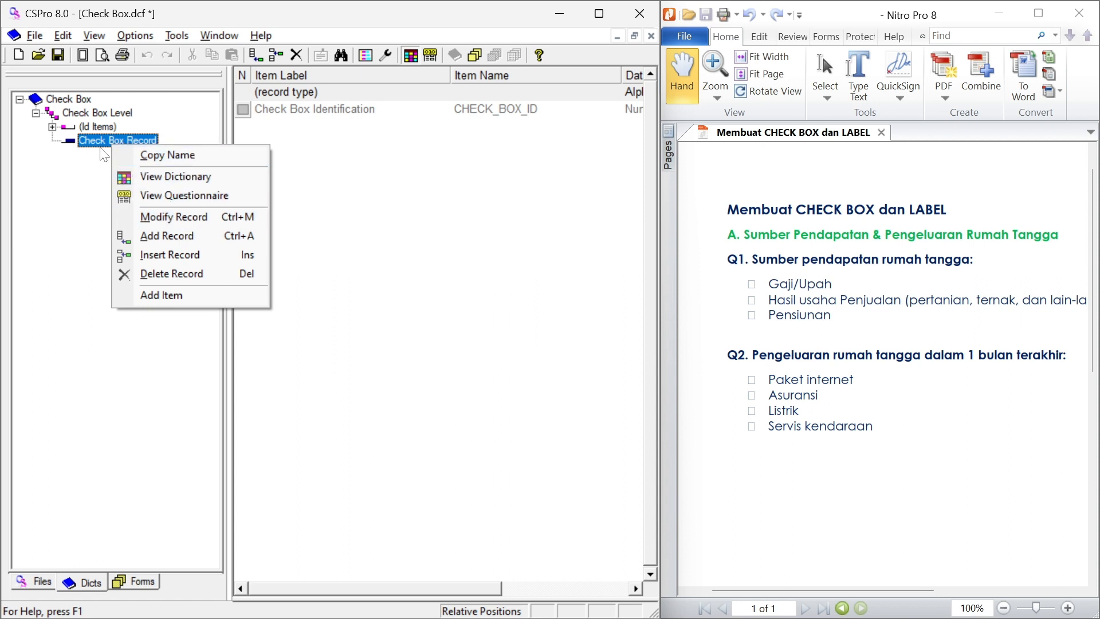
click(182, 217)
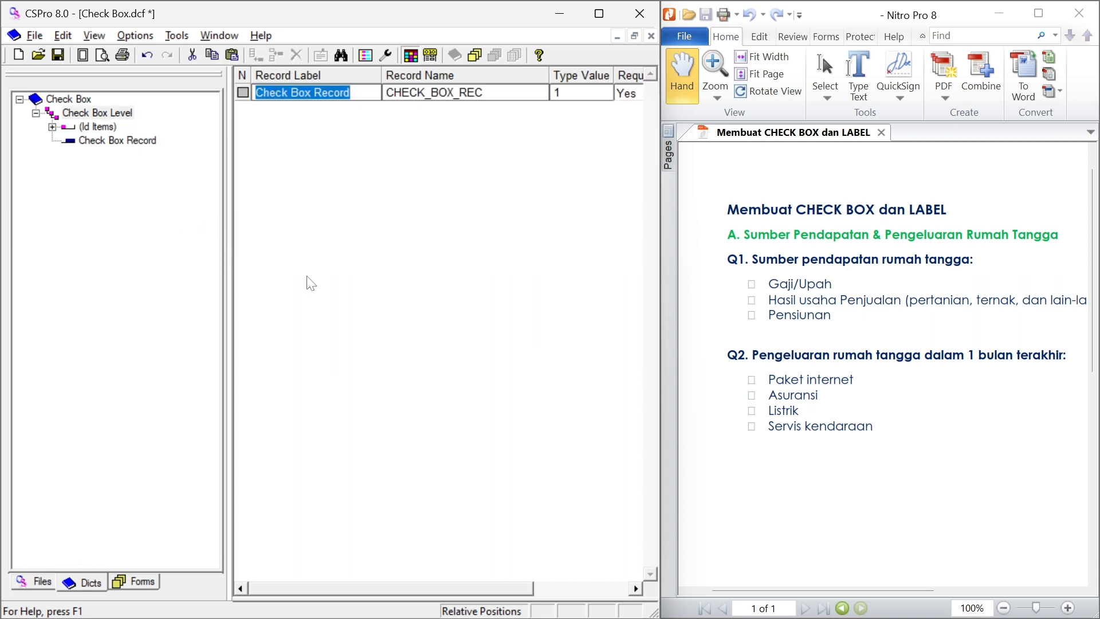
key(Caps_Lock)
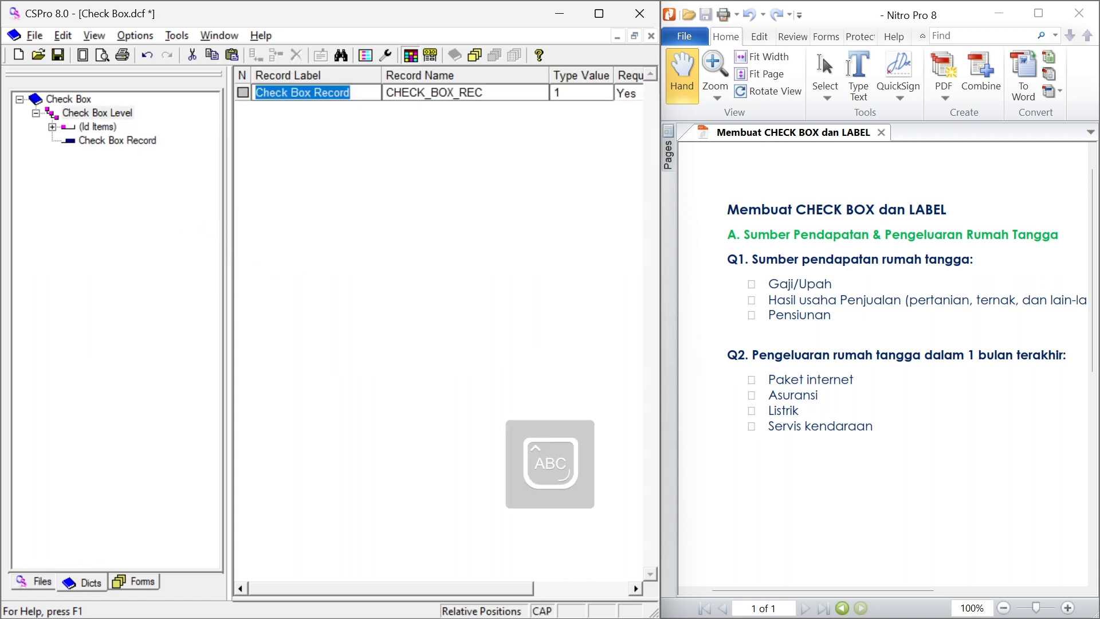
text(S)
key(Caps_Lock)
text(umber)
key(Caps_Lock)
text(P)
key(Caps_Lock)
text(endapatan)
key(BackSpace)
text(an dan)
key(Caps_Lock)
text(P)
key(Caps_Lock)
text(engeluaran)
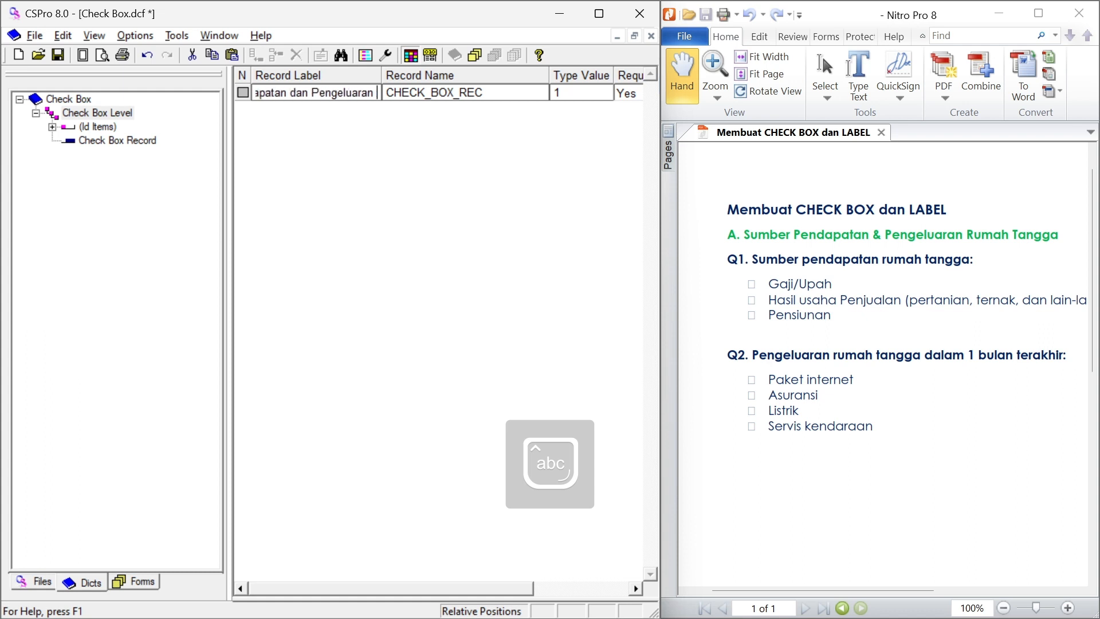
key(Caps_Lock)
text(R)
key(Caps_Lock)
text(u)
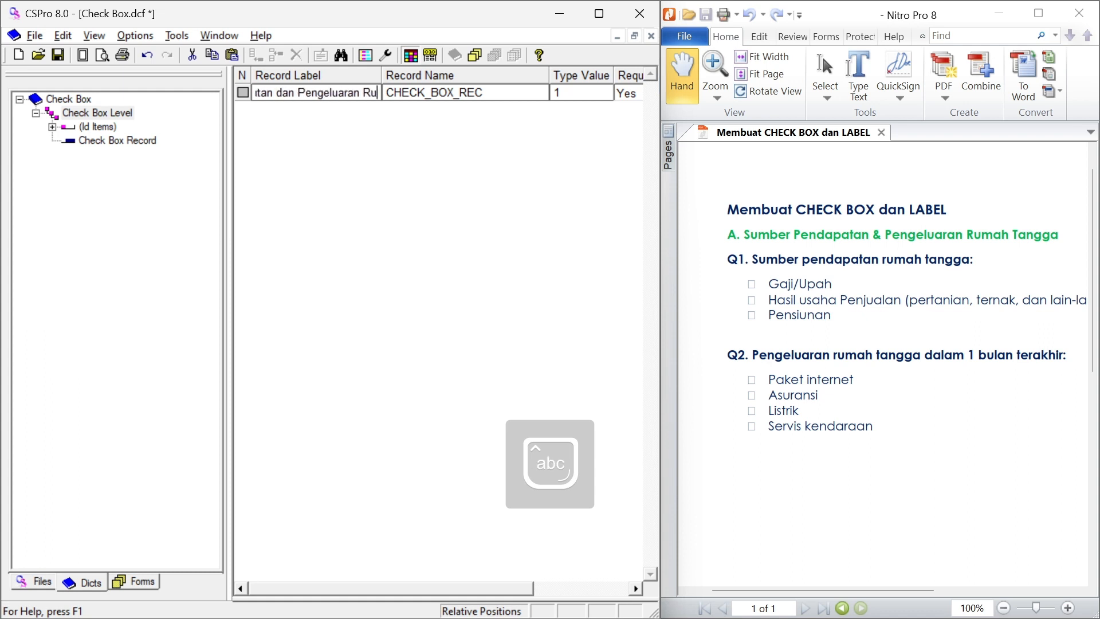
text(mag)
text(h Tangga)
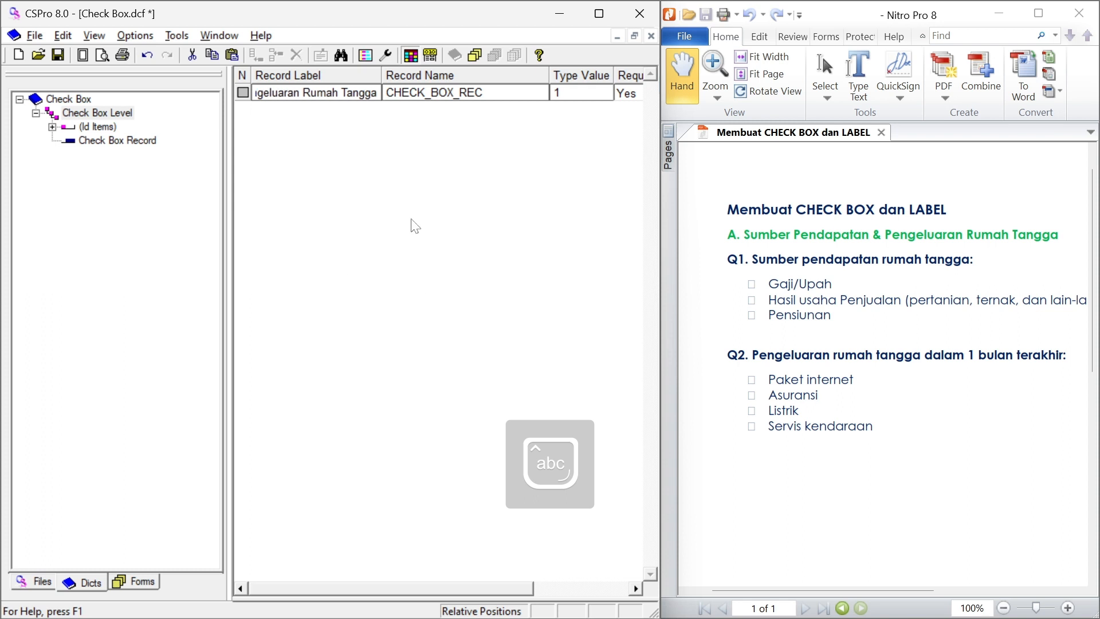
Set the record's name to "A", keeping its type value, required setting and maximum, and confirm the record.
click(435, 95)
key(Caps_Lock)
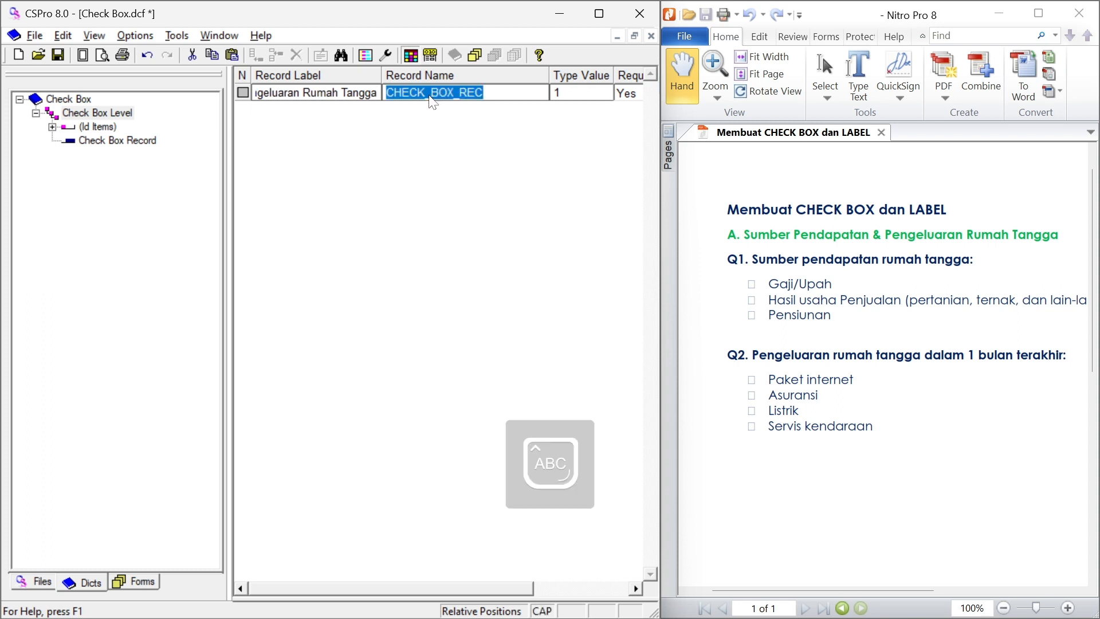
text(A)
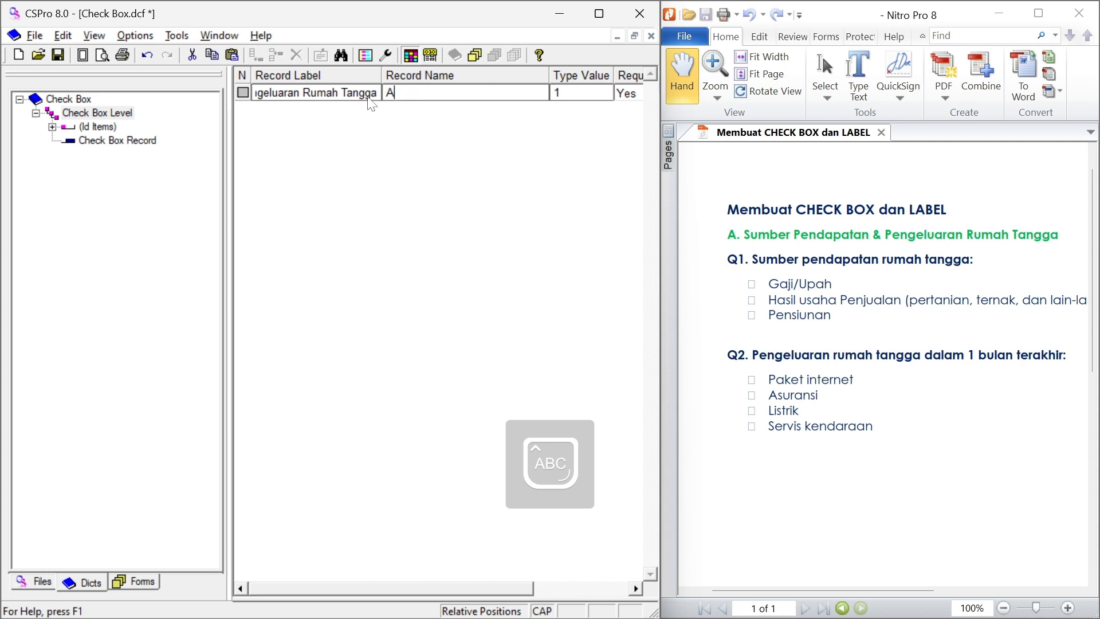
click(353, 98)
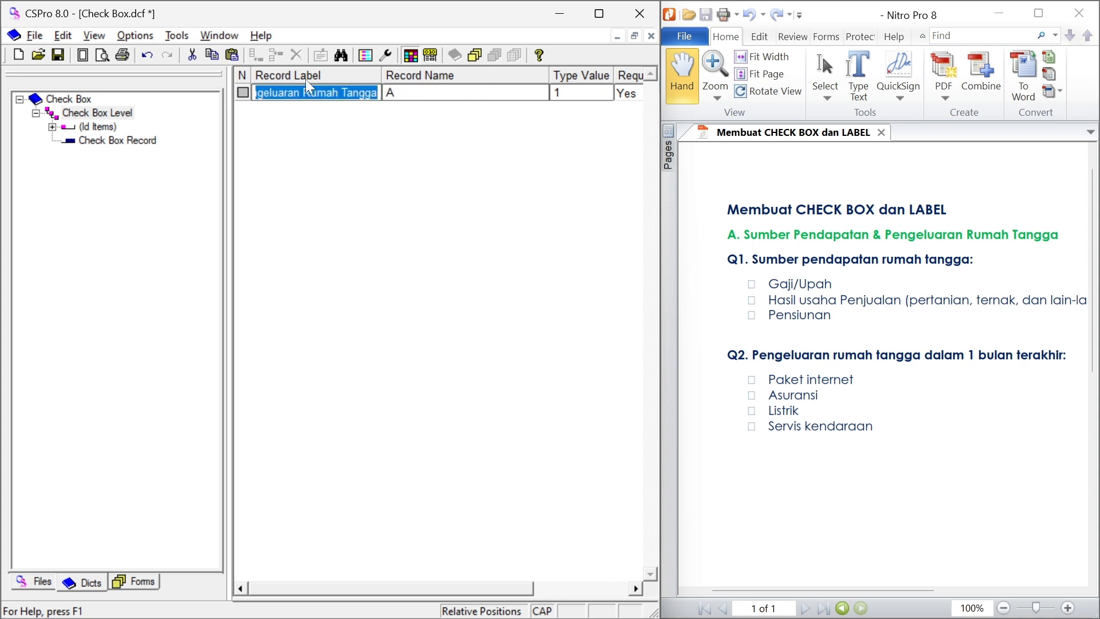
click(412, 102)
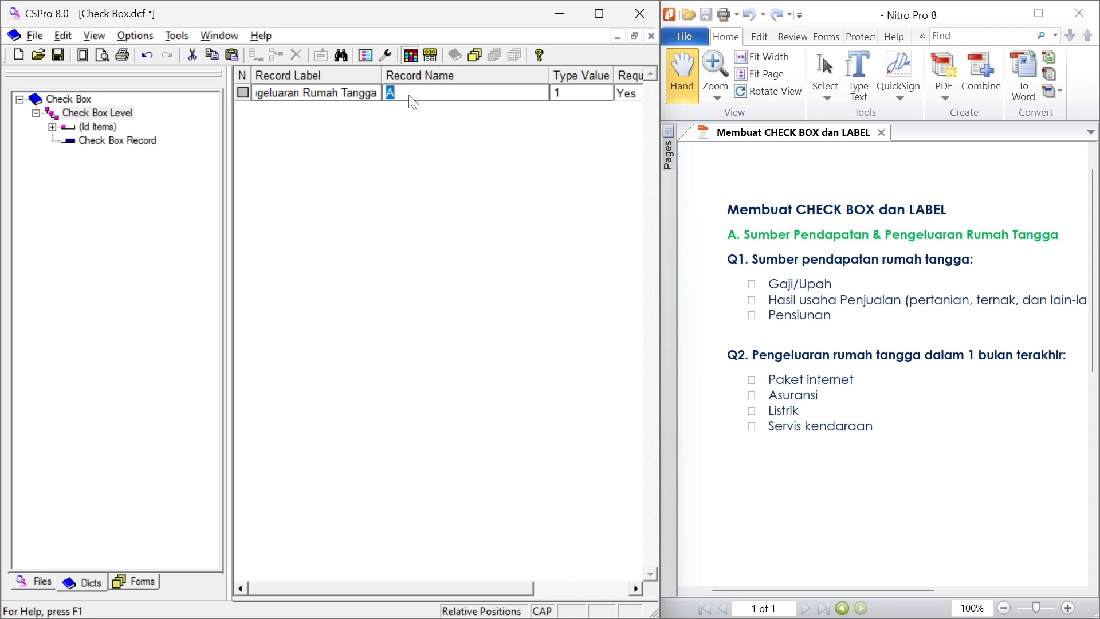
key(Tab)
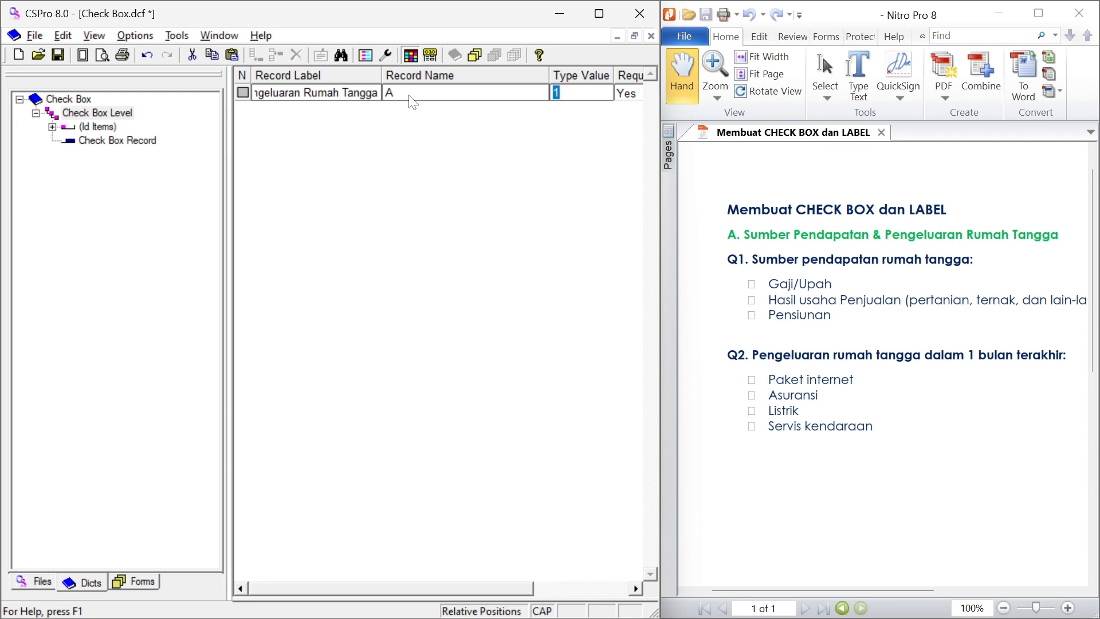
key(Tab)
key(Tab)
key(Return)
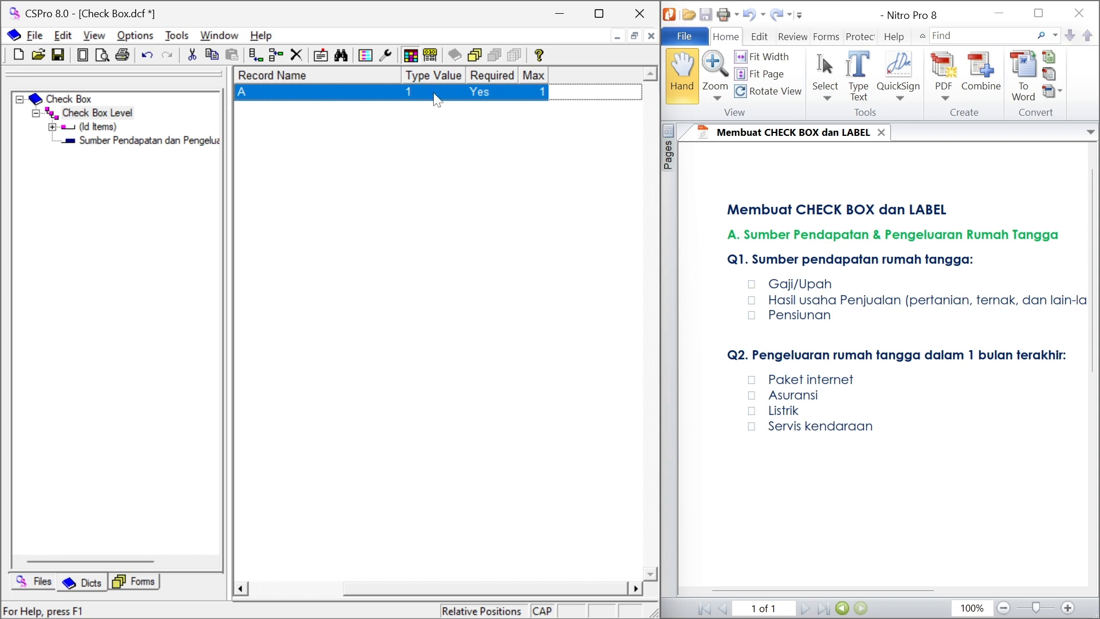
click(532, 99)
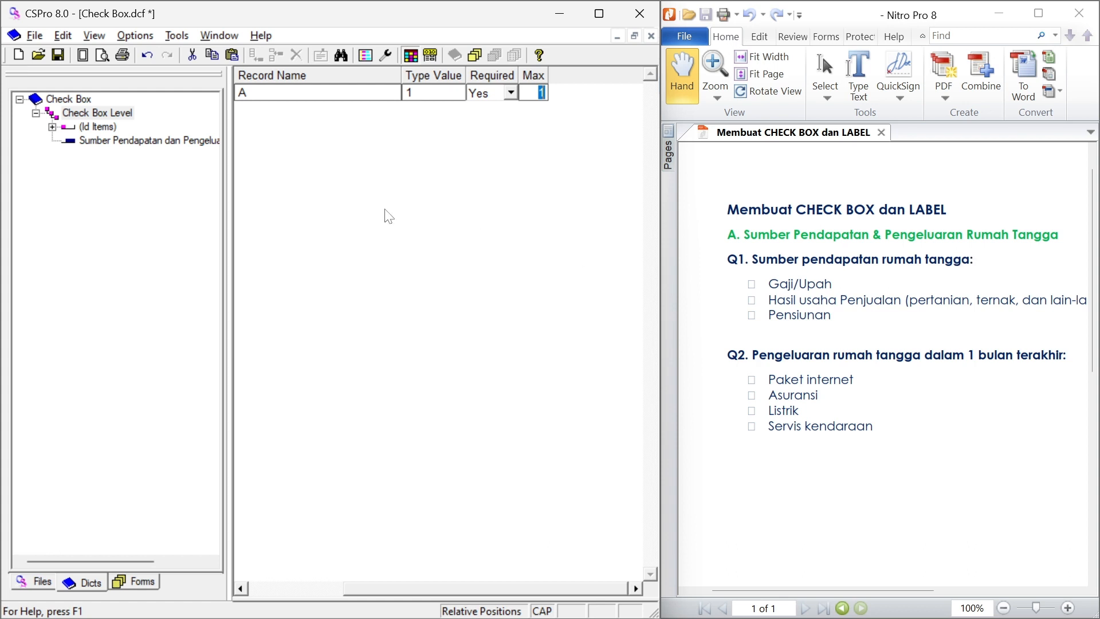
click(108, 143)
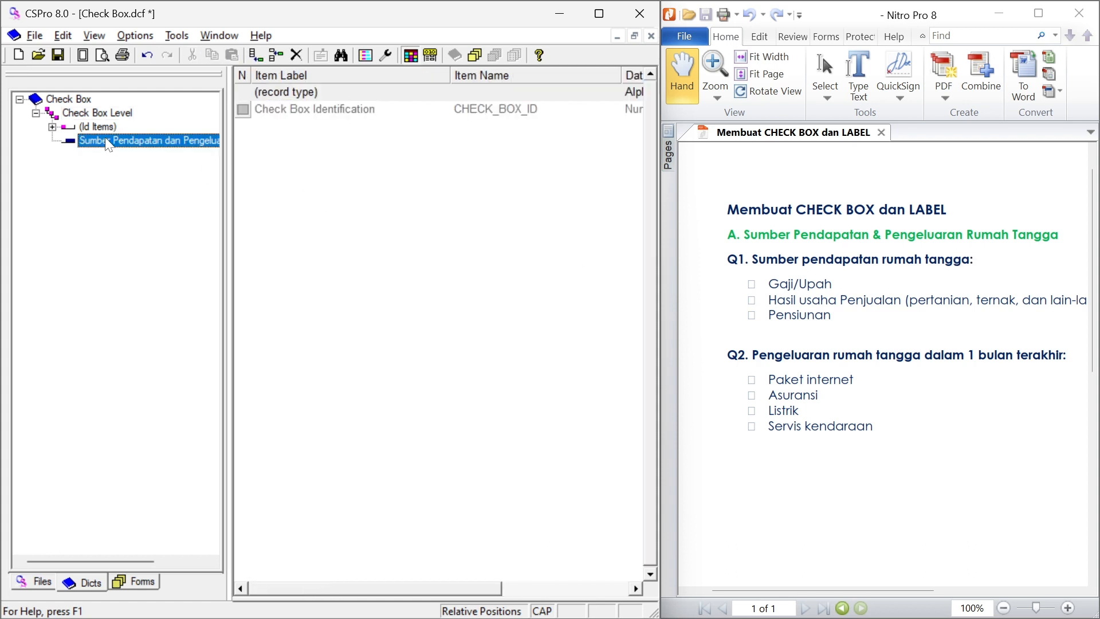
right_click(99, 144)
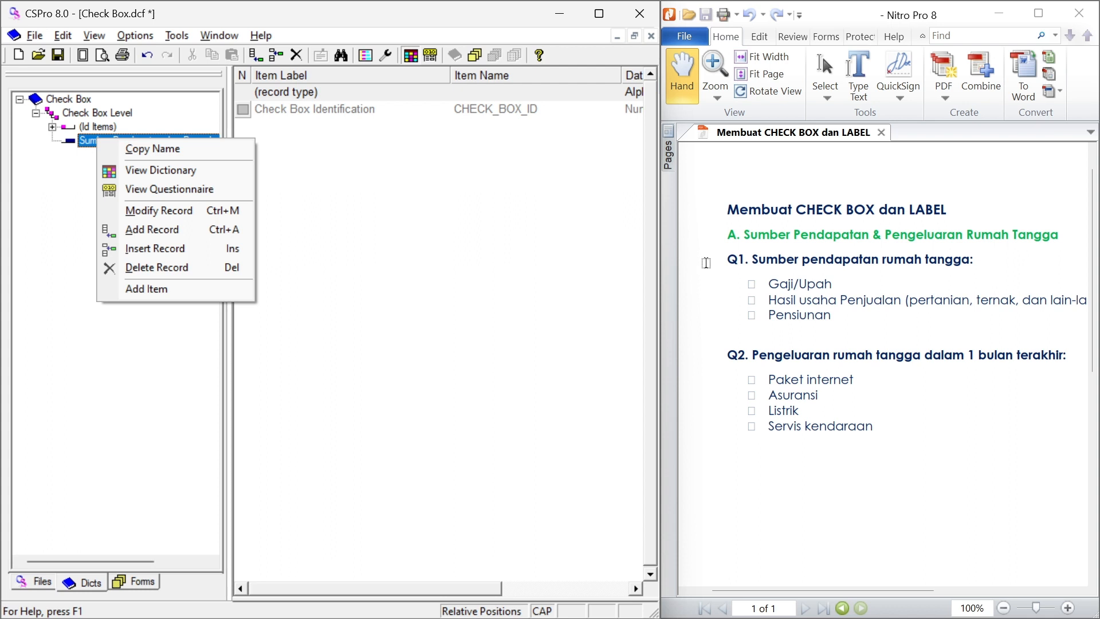
click(167, 228)
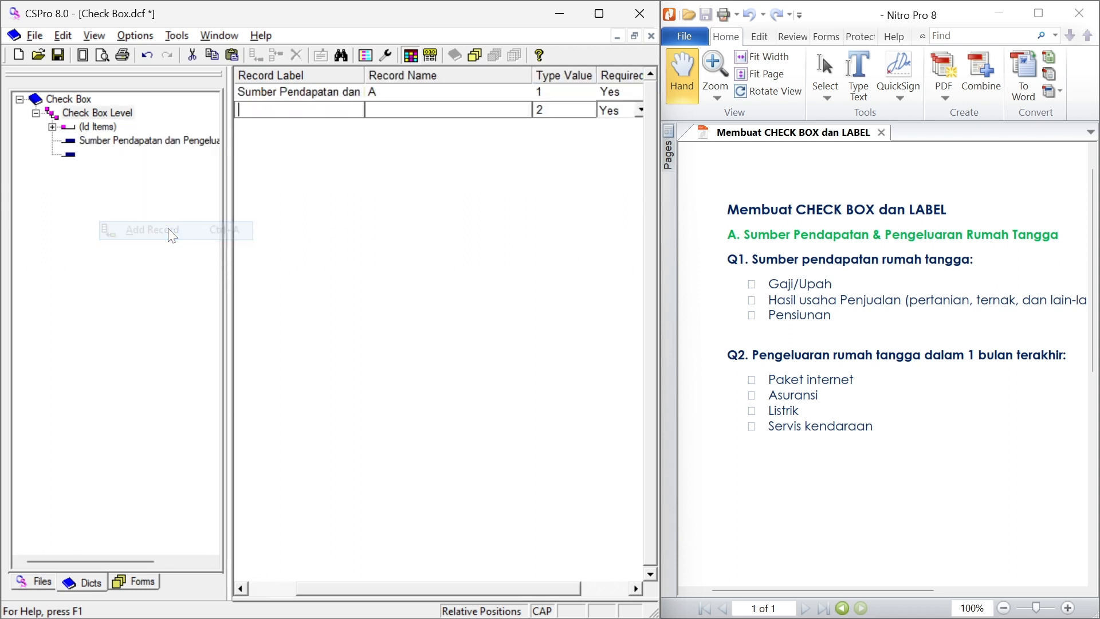
key(Escape)
click(89, 141)
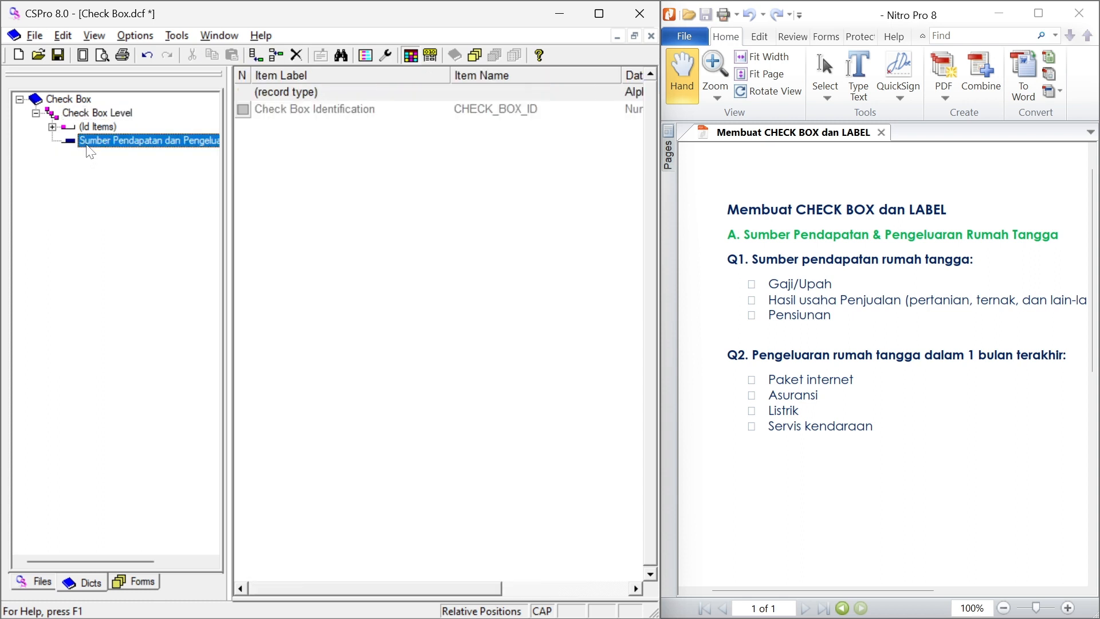
right_click(105, 142)
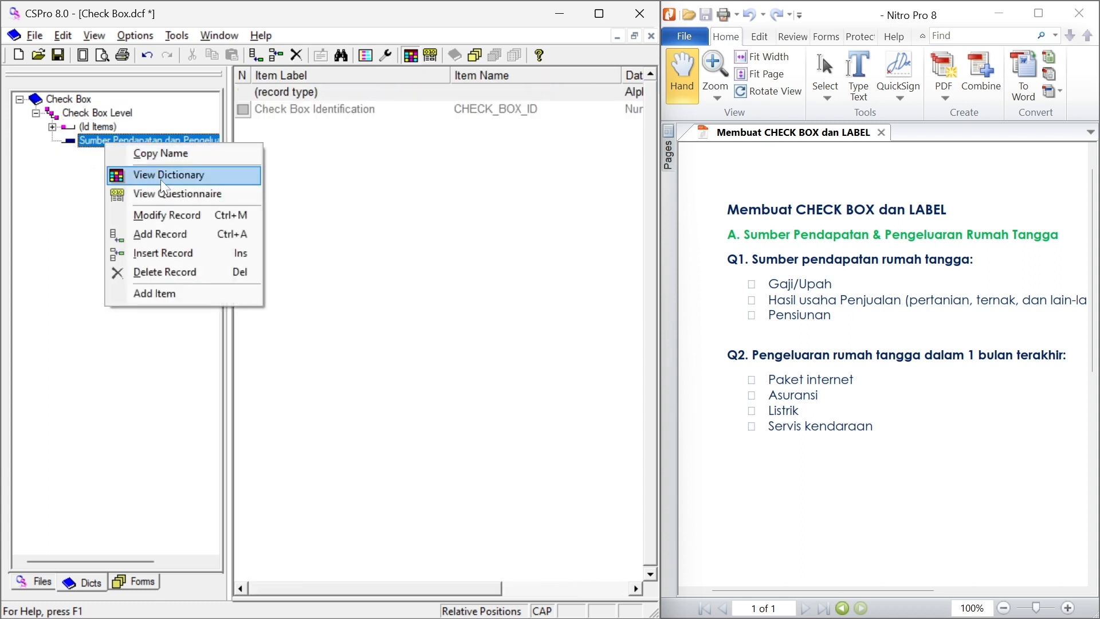
click(163, 233)
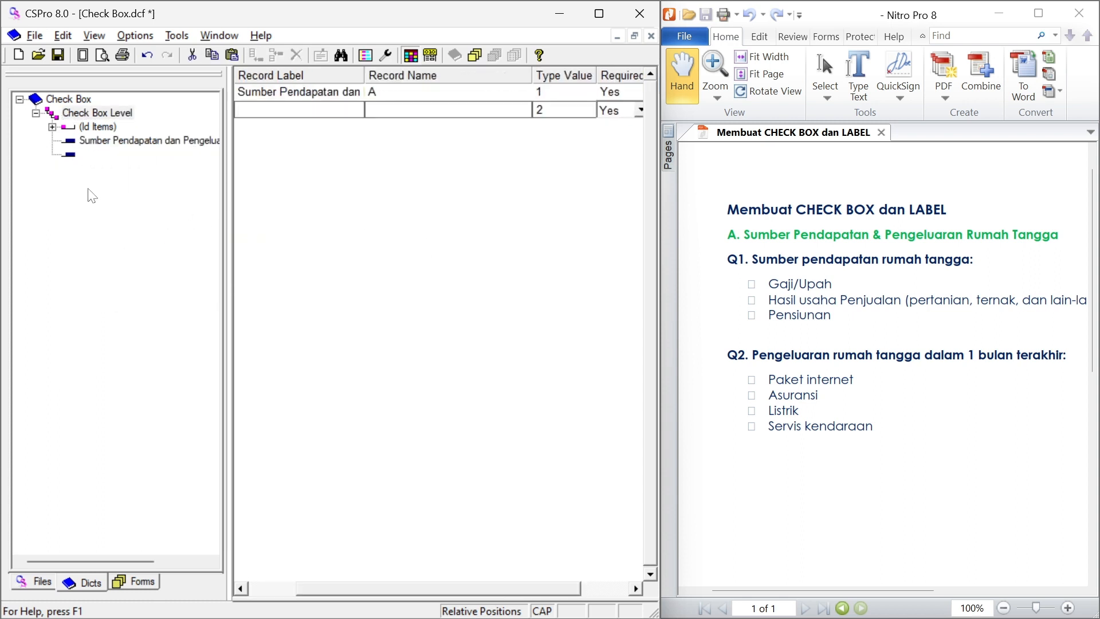
key(Escape)
Add a second record to the Check Box Level and label it "Sumber pendapatan rumah tangga".
click(98, 142)
right_click(98, 141)
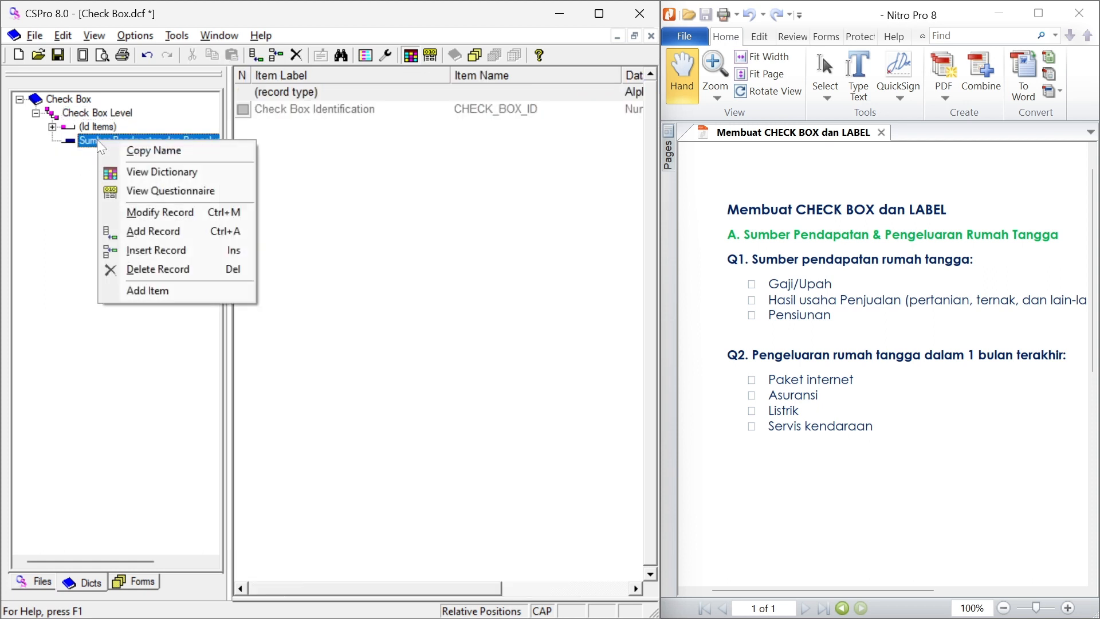
click(165, 230)
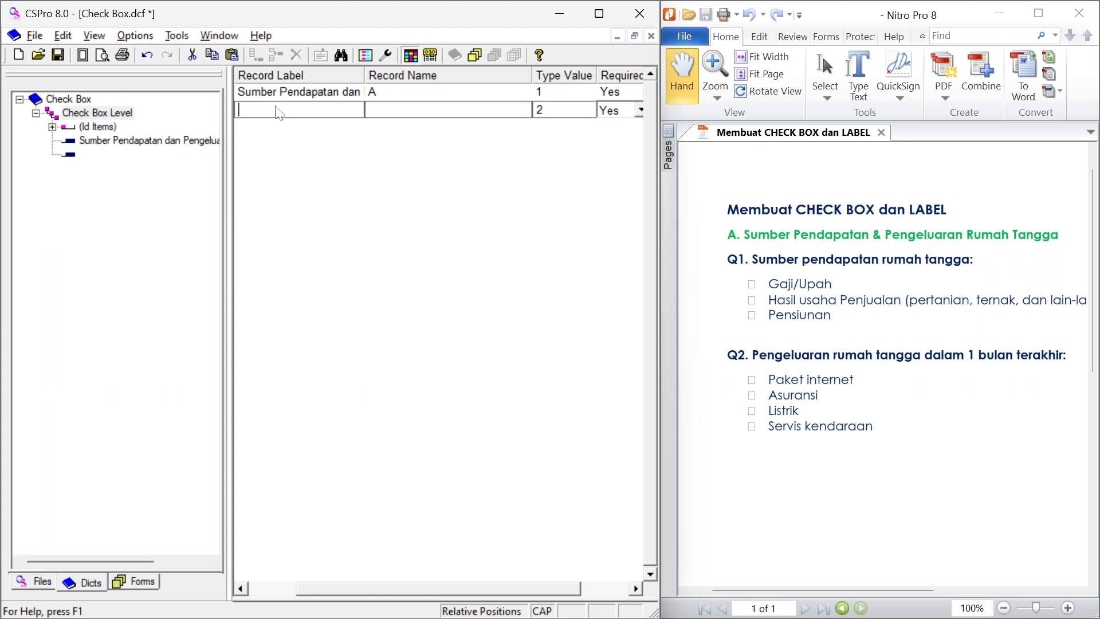
text(S)
key(Caps_Lock)
text(u)
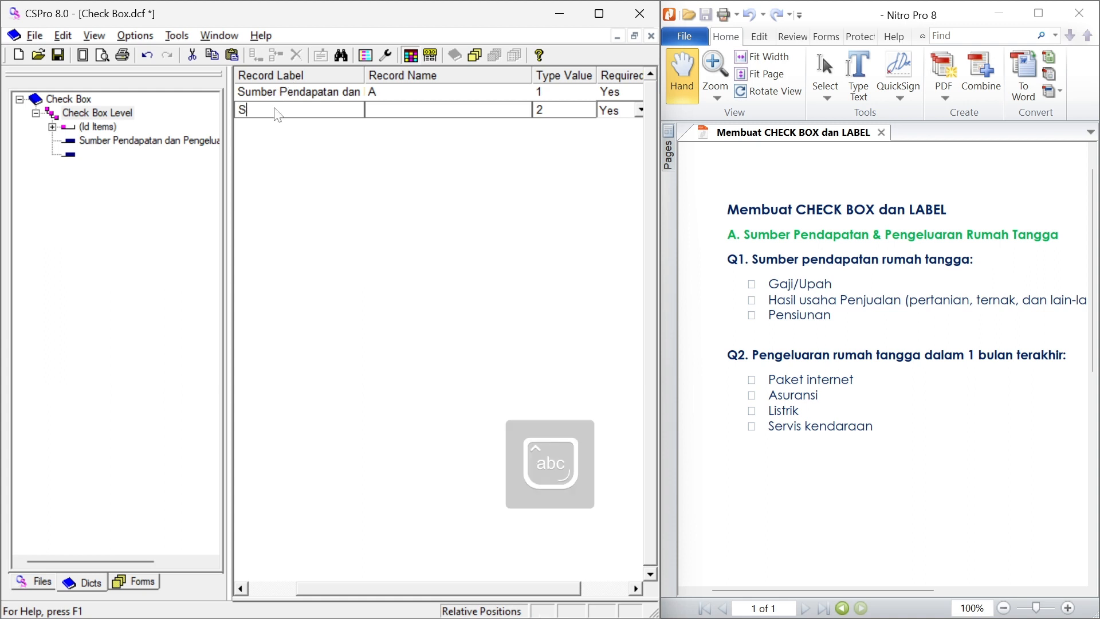
text(mber pendapatan)
text( rumah tang)
text(ga)
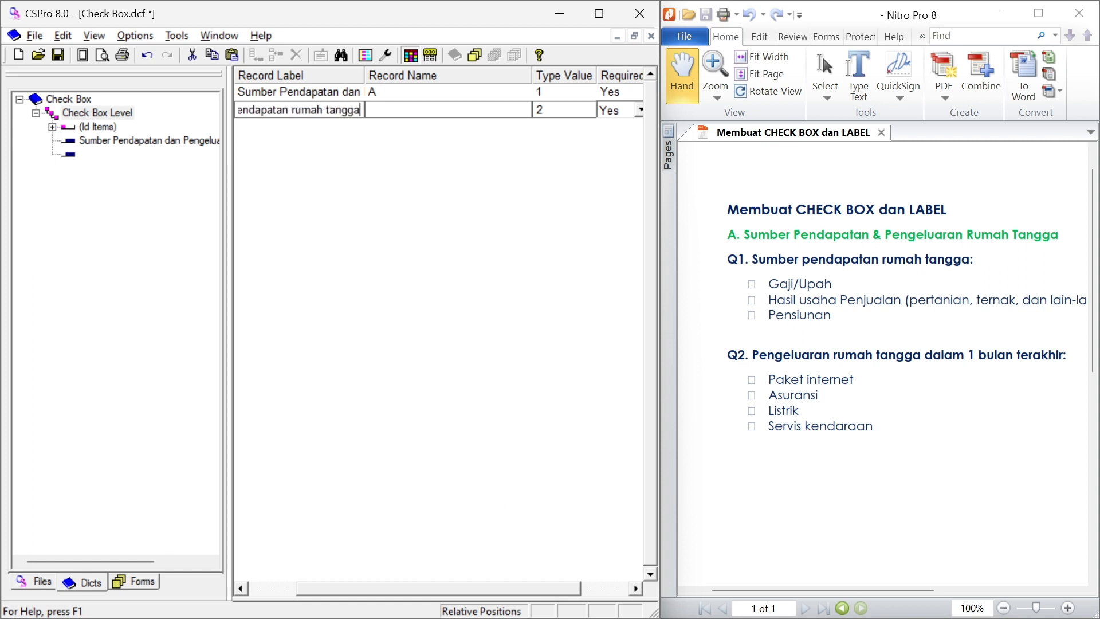
Name the new record "Q1", keeping its default type value, required setting and maximum, and confirm it.
click(388, 112)
key(Caps_Lock)
text(Q1)
key(Tab)
key(Tab)
key(Tab)
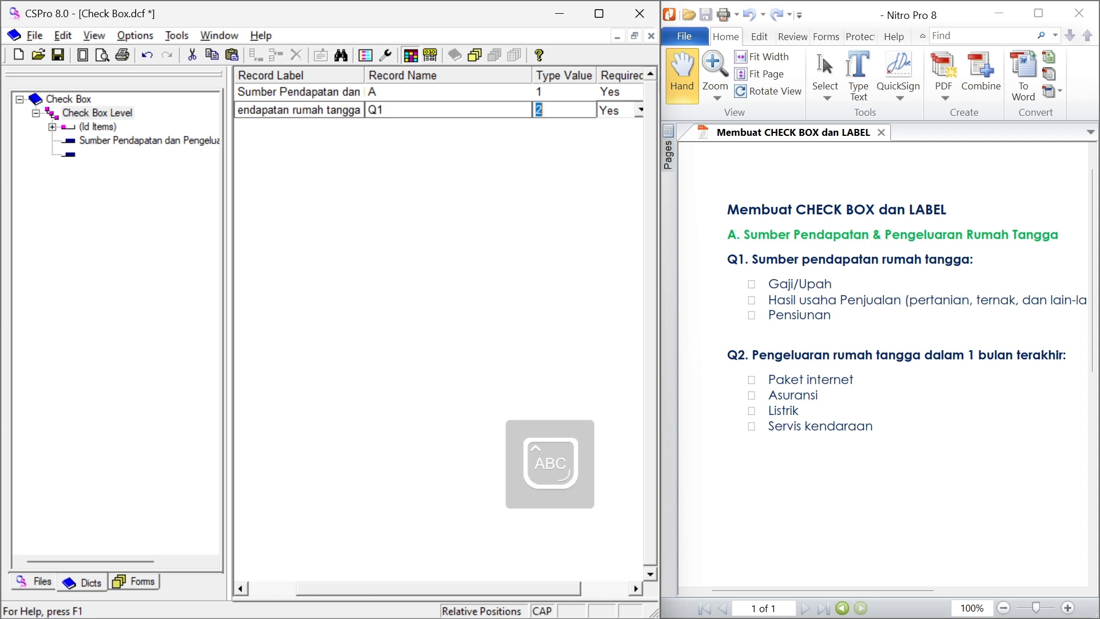
key(Tab)
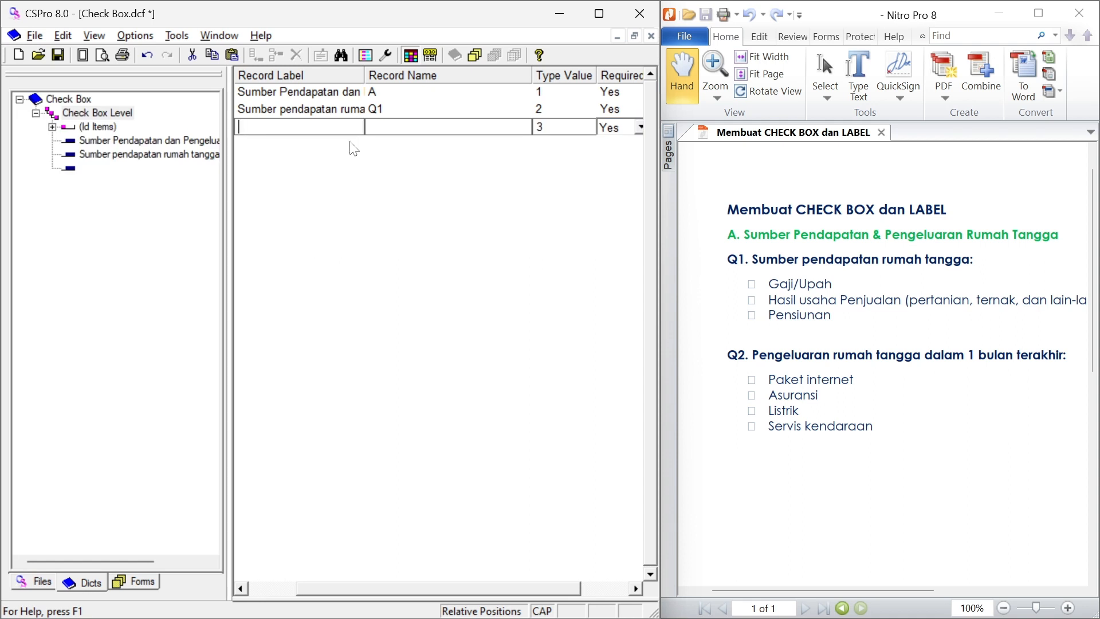
Label the third record "Pengeluaran rumah tangga dalam 1 bulan terakhir".
text(Pengelua)
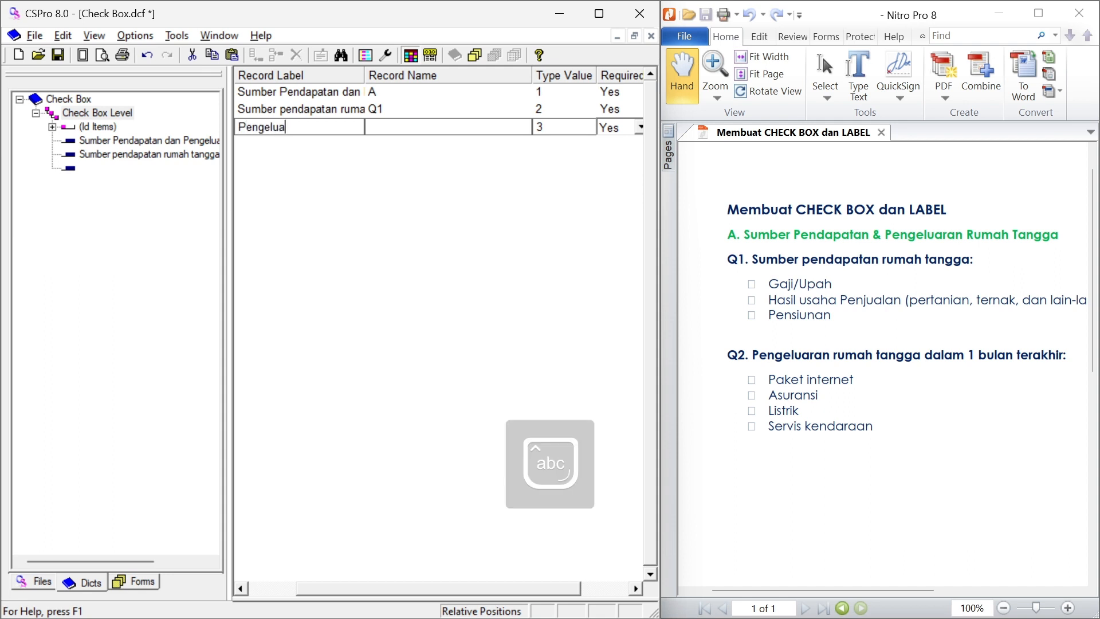
text(ran rumah tangga dala)
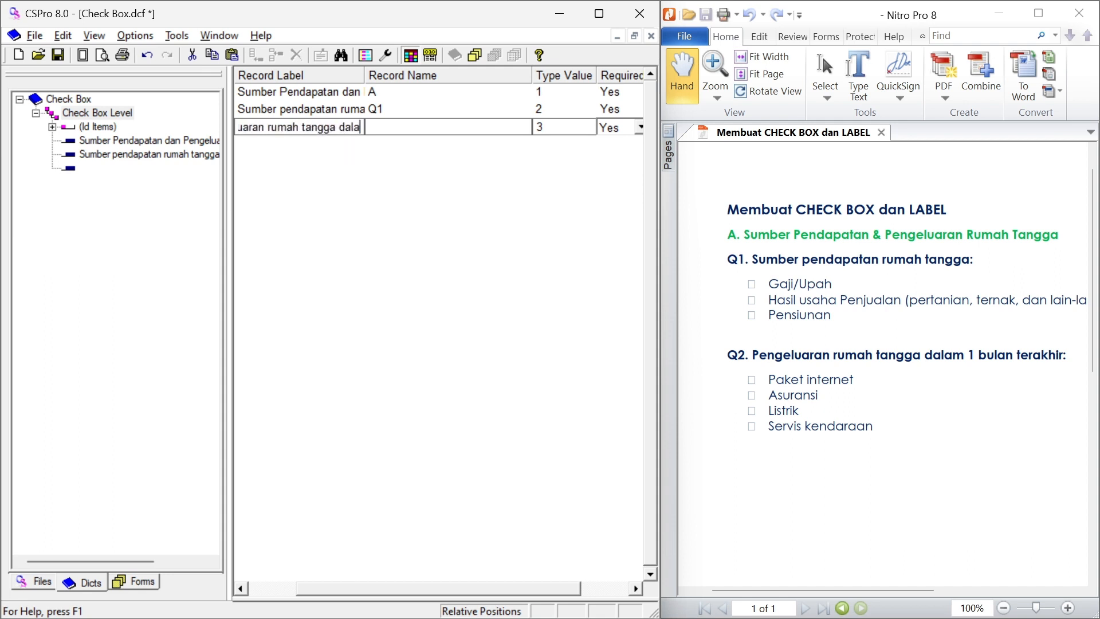
text(m 1 bulan te)
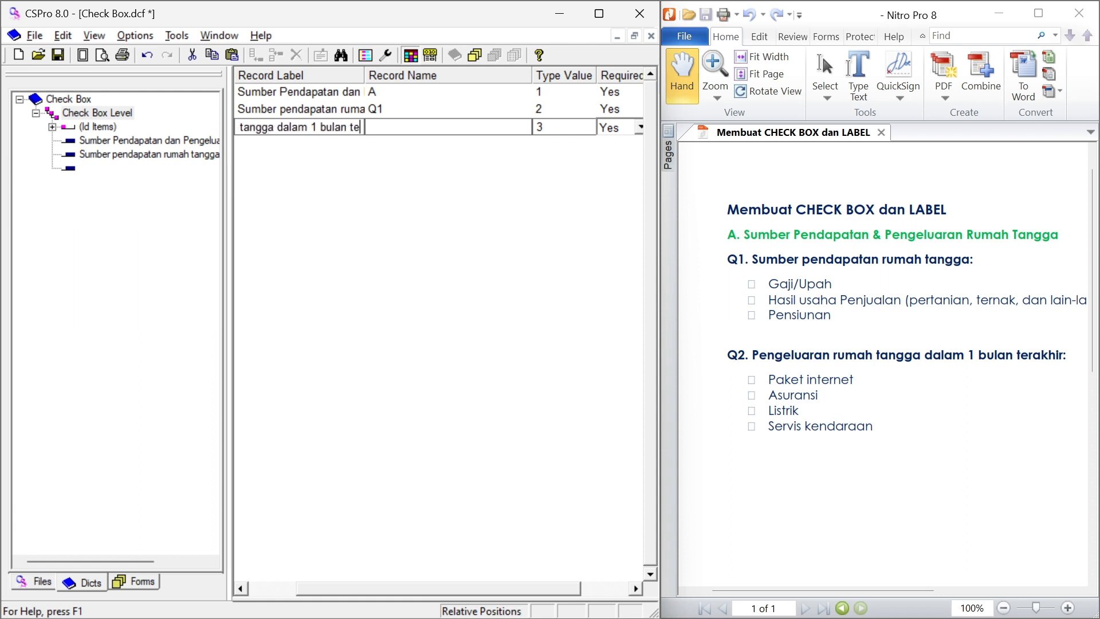
text(rakhir)
Name the third record "Q2" with its remaining default settings, confirm it and end record entry without adding a fourth.
click(445, 128)
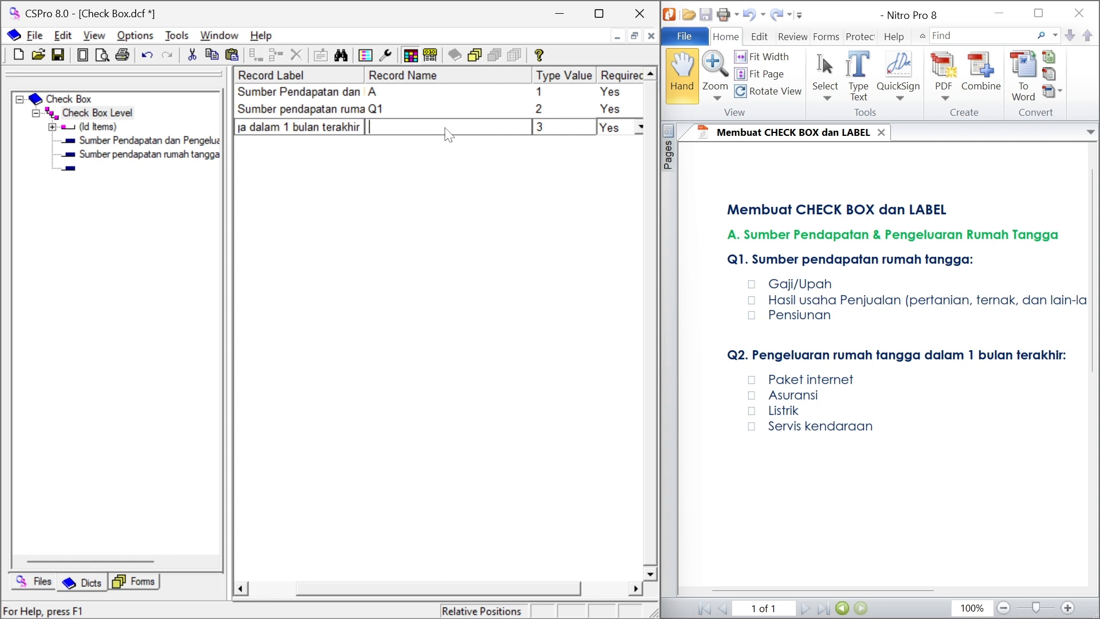
text(Q2)
key(Return)
key(Return)
key(Return)
key(Return)
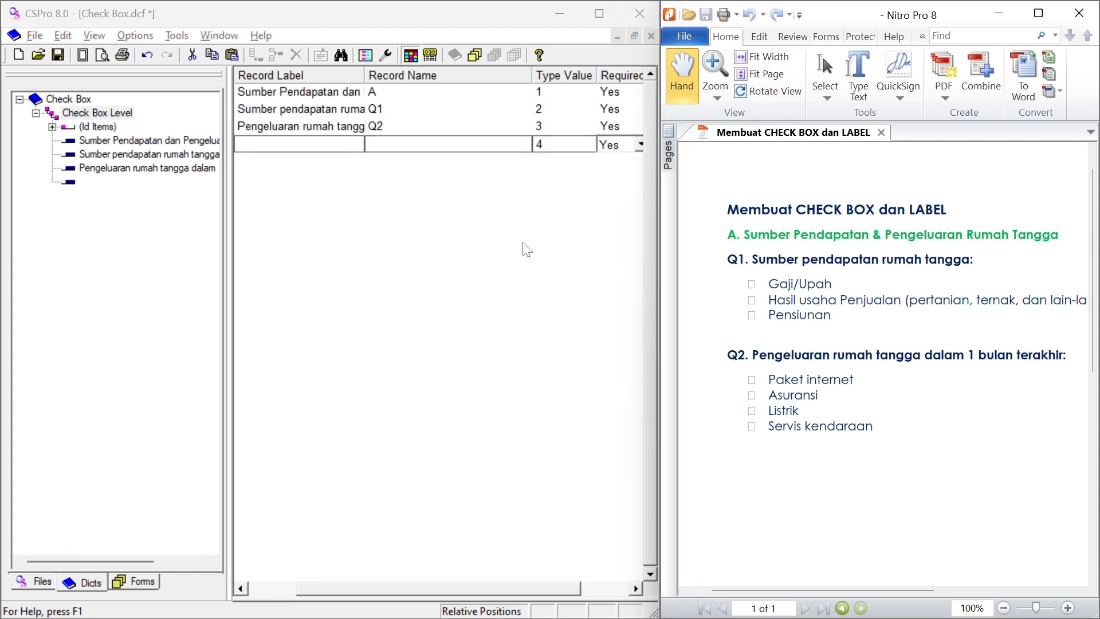
click(522, 256)
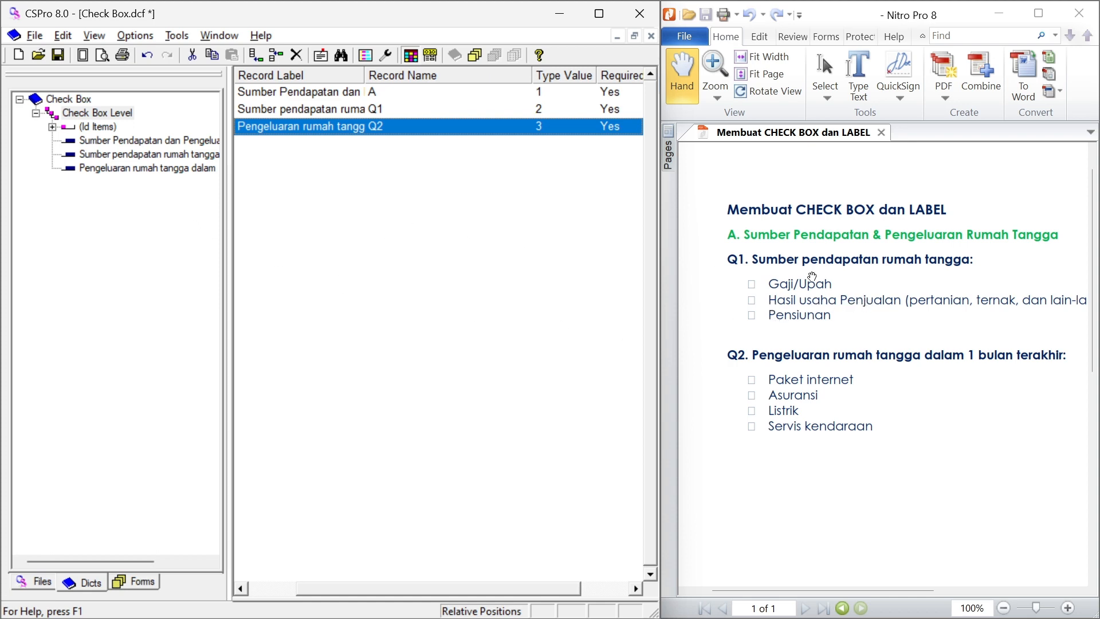
Add an item labelled "Gaji/Upah" to the record "Sumber pendapatan rumah tangga".
click(115, 152)
right_click(115, 153)
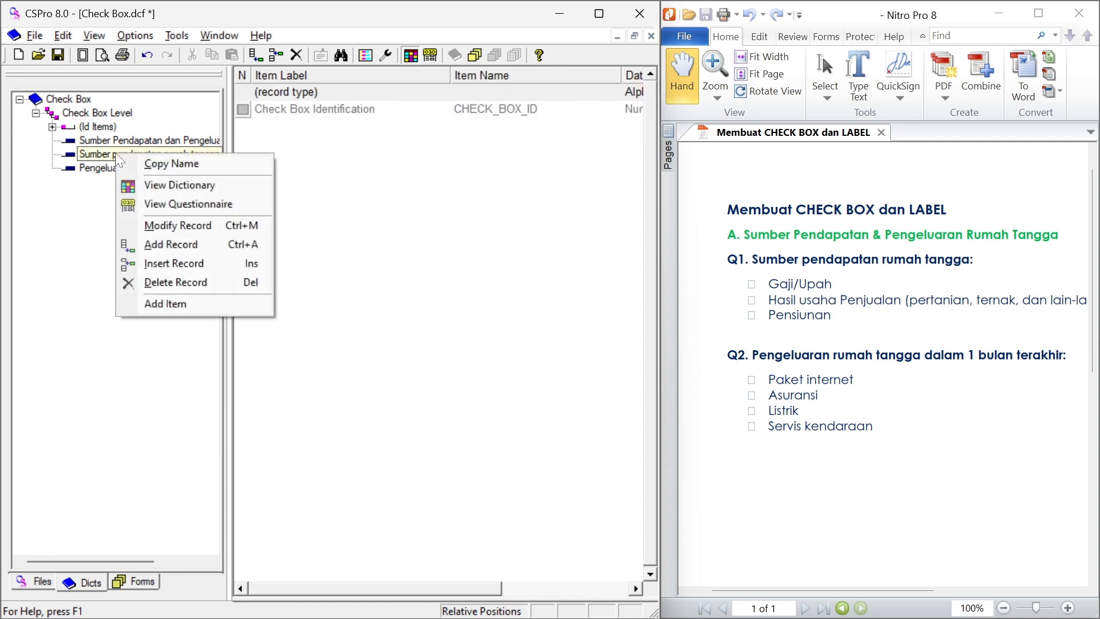
click(164, 302)
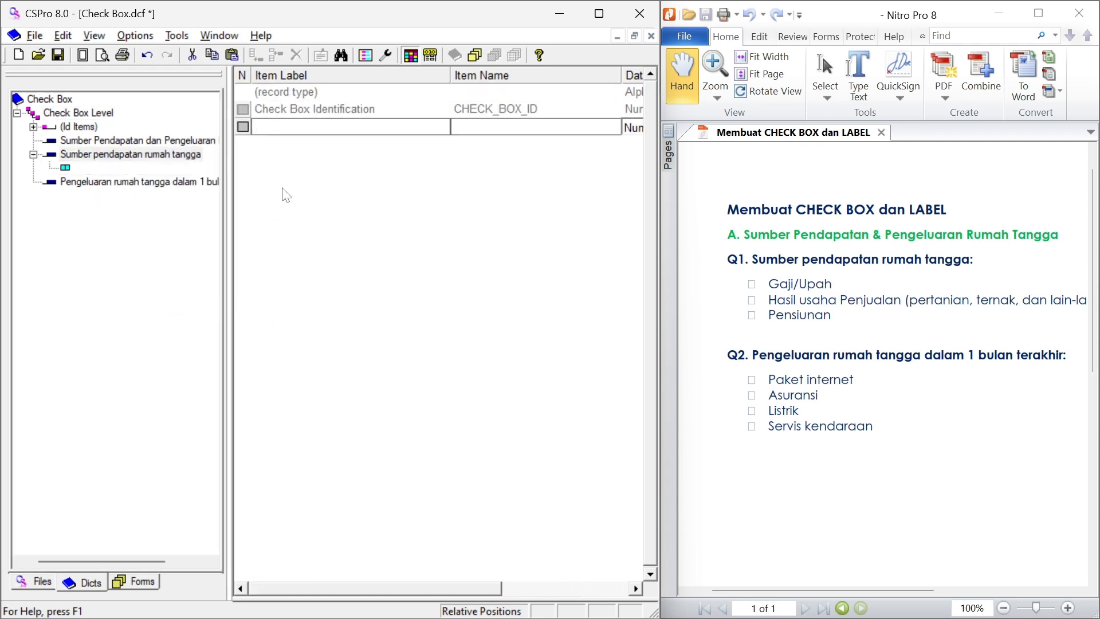
text(G)
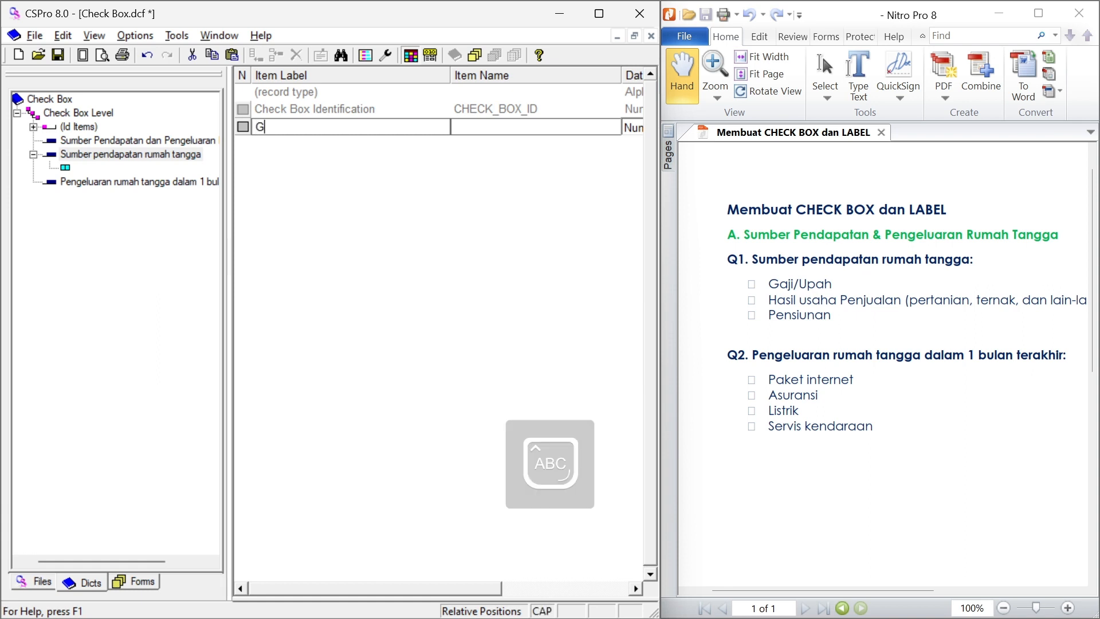
text(aji/Upah)
Name the Gaji/Upah item "GAJI_UPAH" and confirm it with the default numeric type, length 1 and remaining properties.
click(504, 128)
text(GAJI)
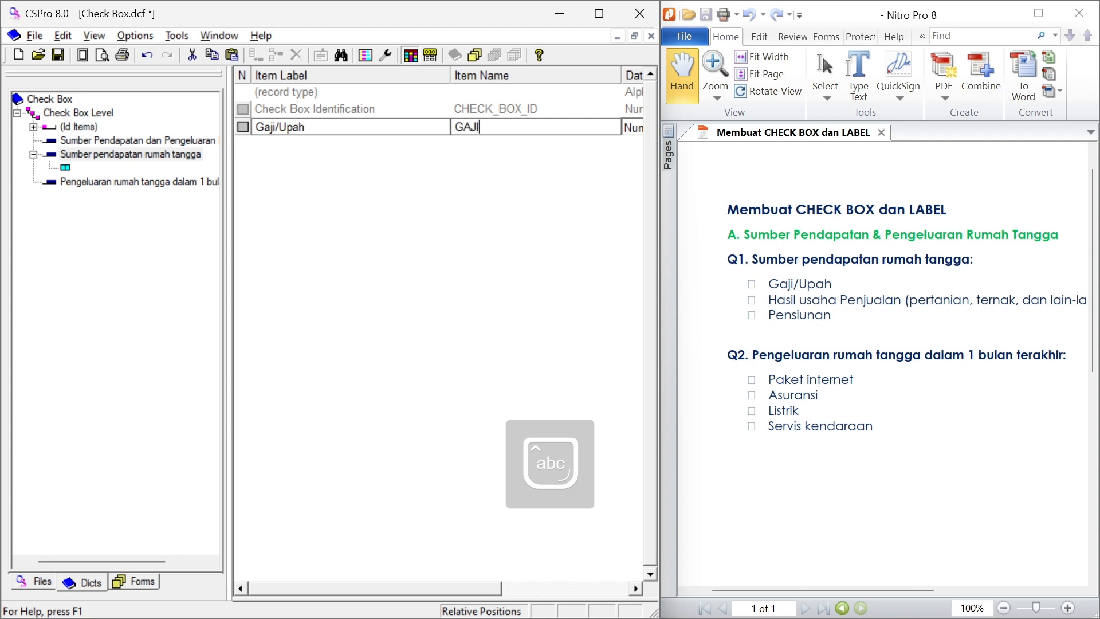
text(_UPAH)
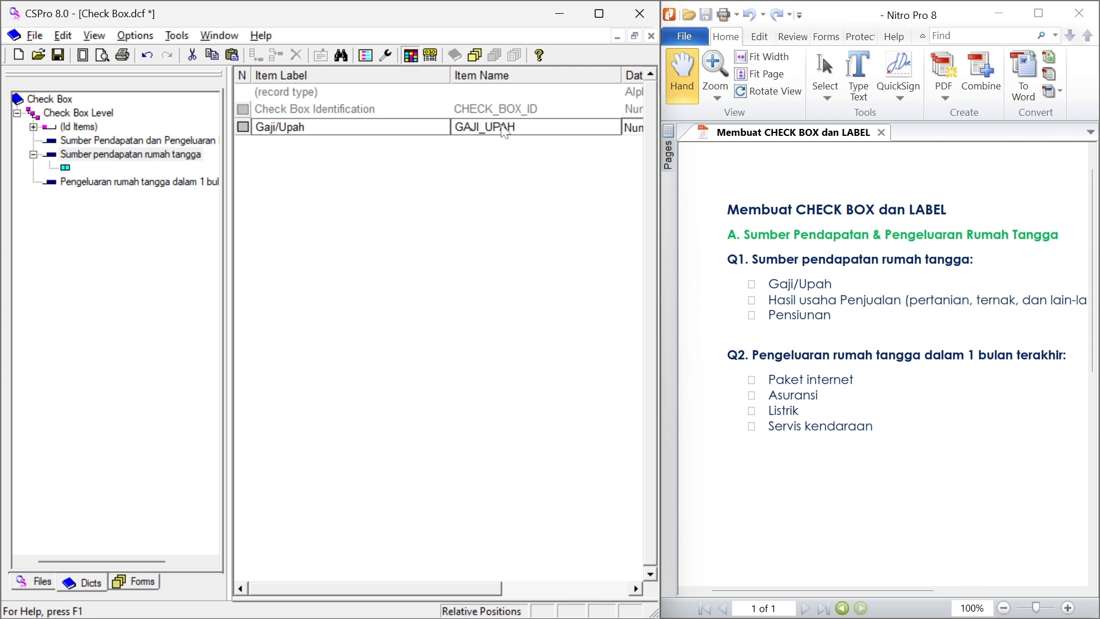
key(Return)
key(Return)
key(Return)
key(Return)
key(Return)
key(Return)
key(Return)
key(Return)
key(Return)
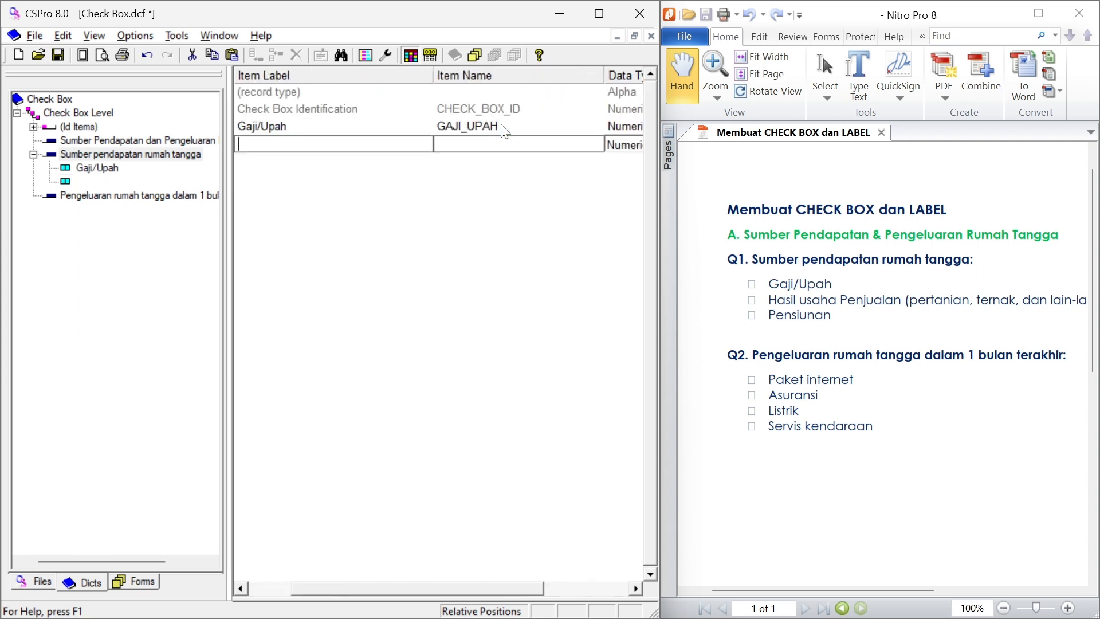
Label the second item "Hasil usaha penjualan (pertanian, ternak, dll)", consulting the full option text in the PDF questionnaire.
text(Ha)
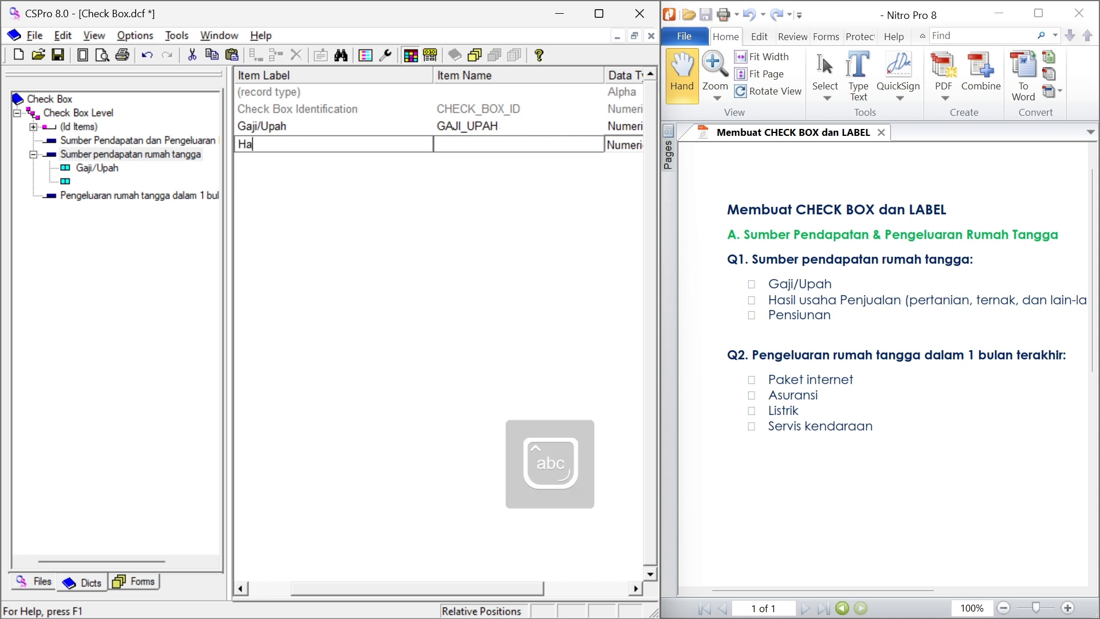
text(sil usaha penjualan)
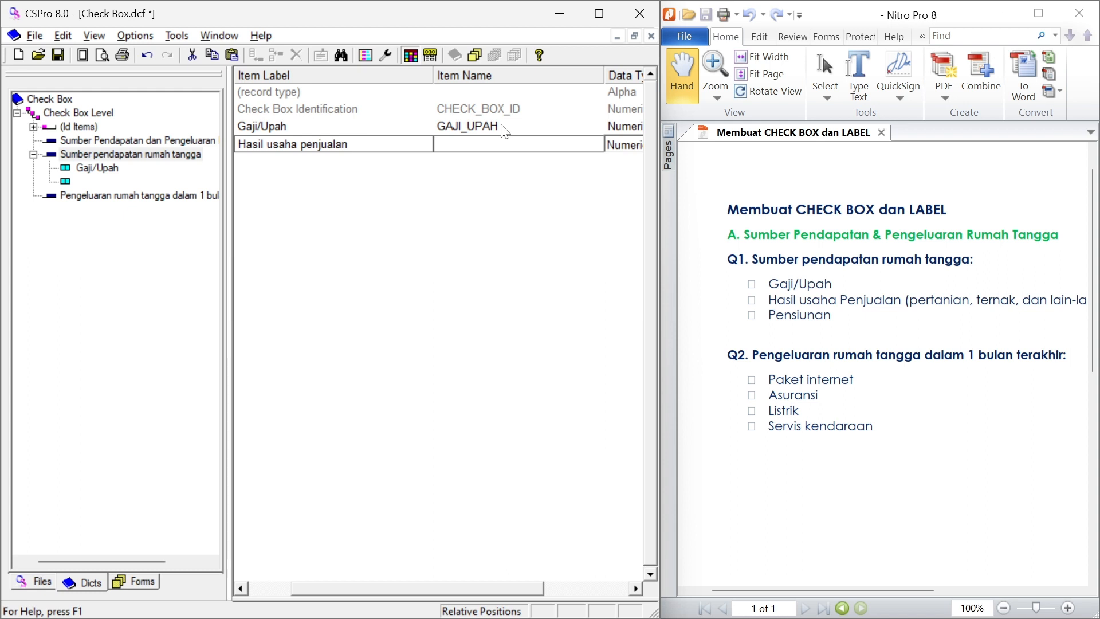
text( (pertanian, ternak)
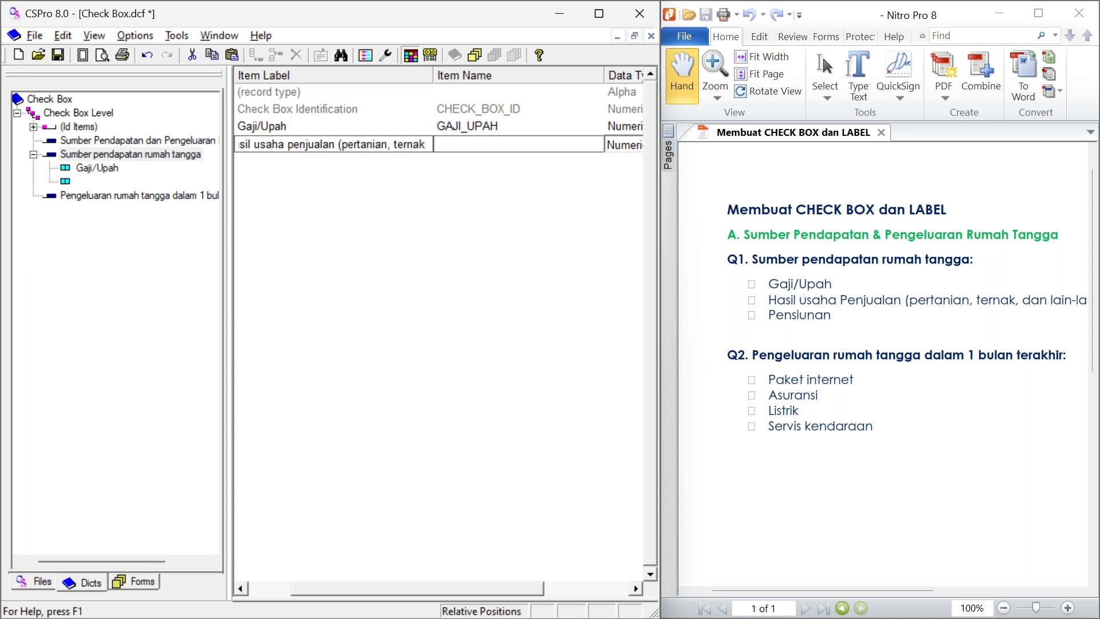
drag(841, 590, 853, 587)
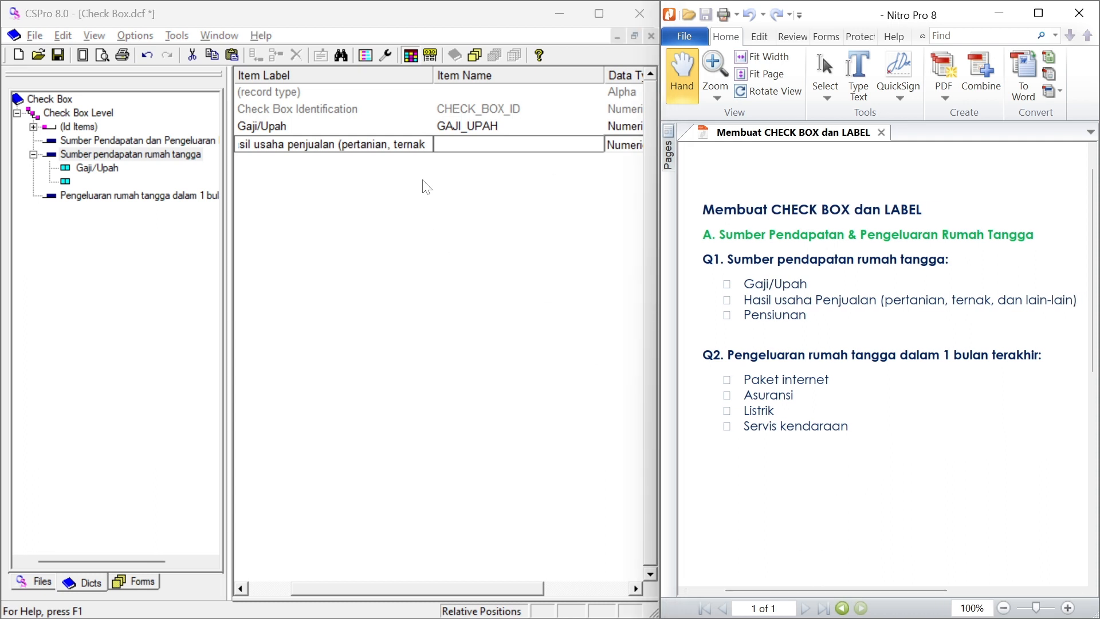
click(425, 147)
text(, dll))
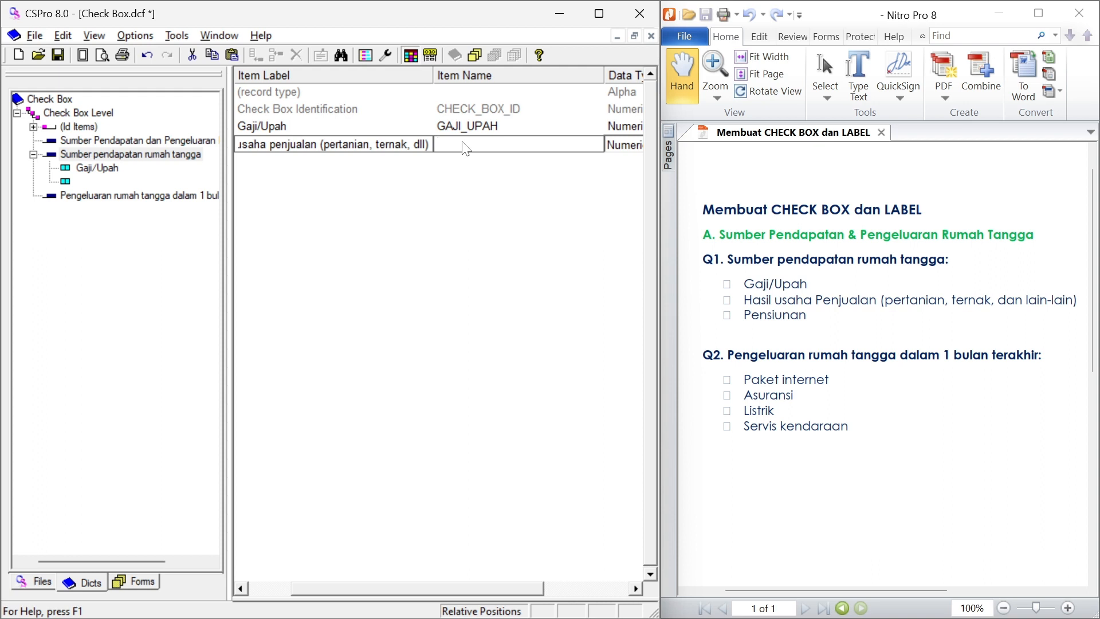
Name the second item "HASIL_USAHA_PENJUALAN" and confirm it with the default numeric type, length 1 and remaining properties.
key(Caps_Lock)
text(HASIL_USAH)
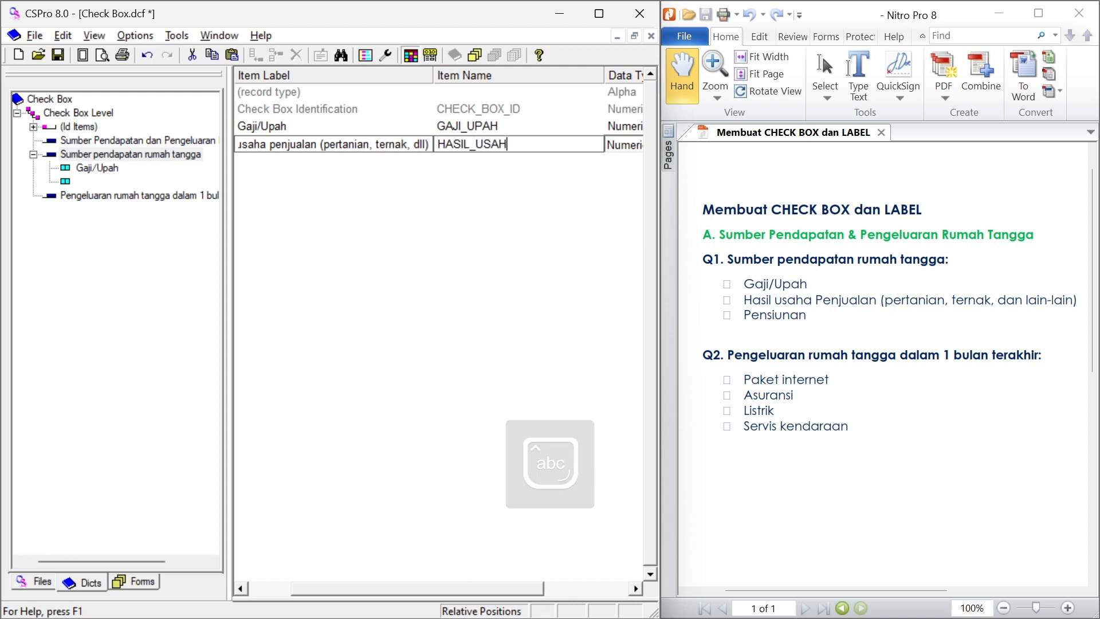
text(A_PENJUALAN)
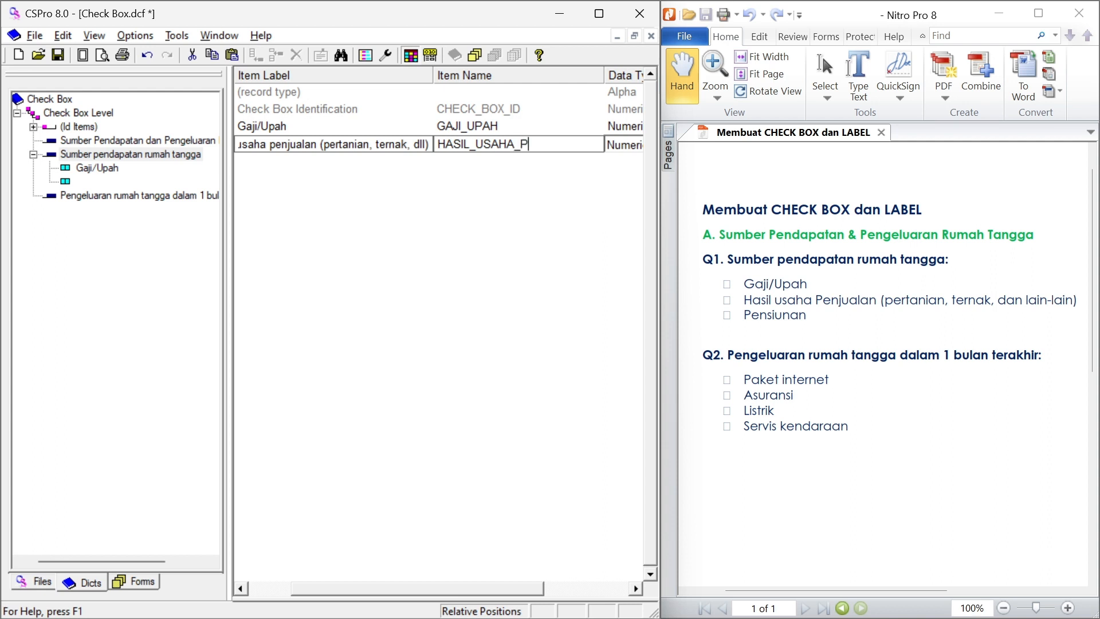
key(Tab)
key(Tab)
key(Tab)
key(Tab)
key(Tab)
key(Tab)
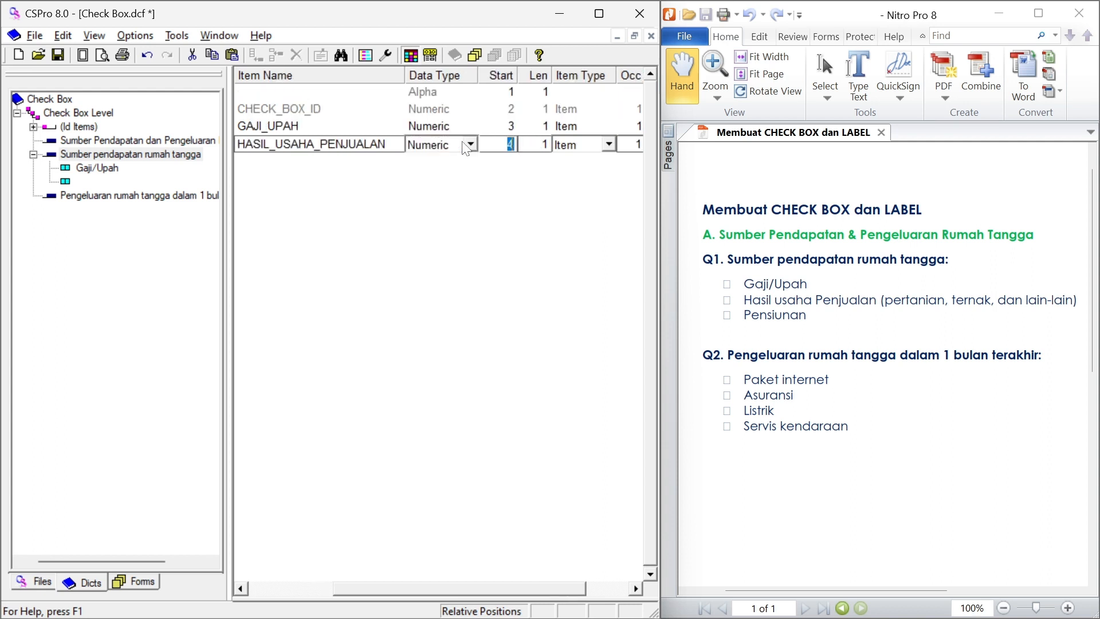
key(Tab)
key(Tab)
key(Tab)
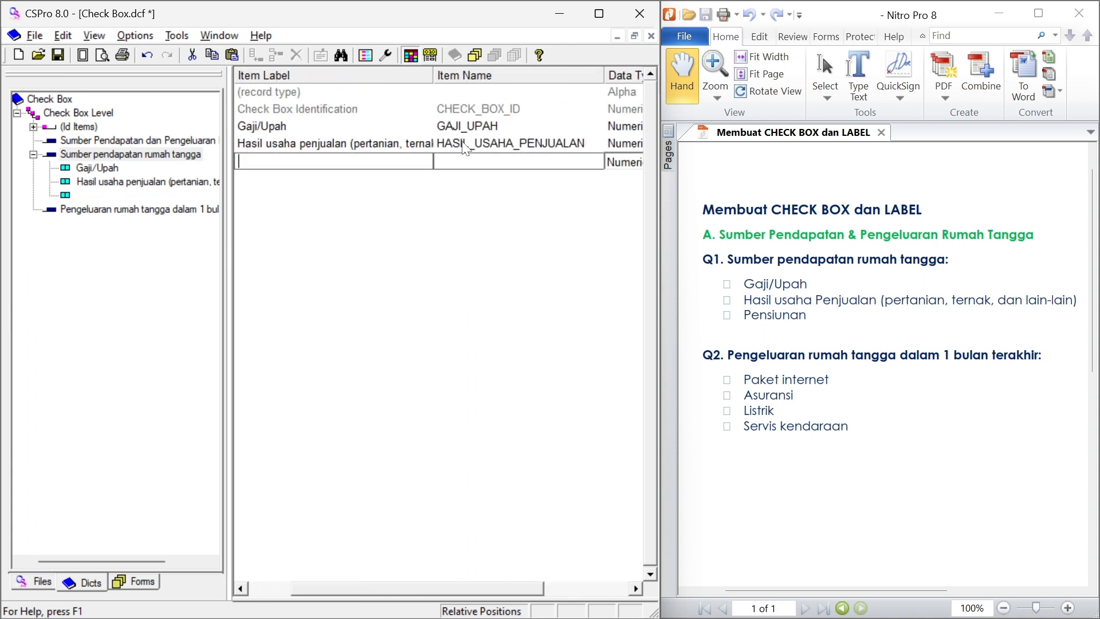
Label the third item of the income record "Pensiunan".
text(Pendiunan)
key(BackSpace)
key(BackSpace)
key(BackSpace)
key(BackSpace)
key(BackSpace)
key(BackSpace)
text(siunan)
Name the third income item "PENSIUNAN", confirm it with the default numeric type and length 1, and end item entry for this record.
key(Tab)
key(Caps_Lock)
key(Caps_Lock)
text(PENSIUNAN)
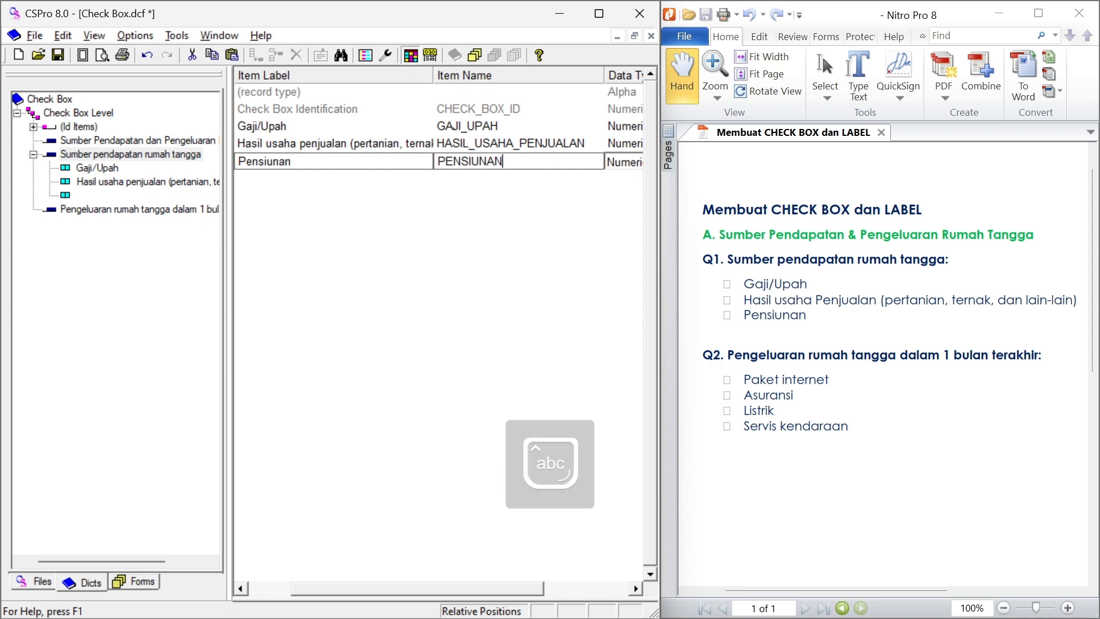
key(Tab)
key(Tab)
key(Tab)
key(Tab)
key(Tab)
key(Tab)
key(Tab)
key(Tab)
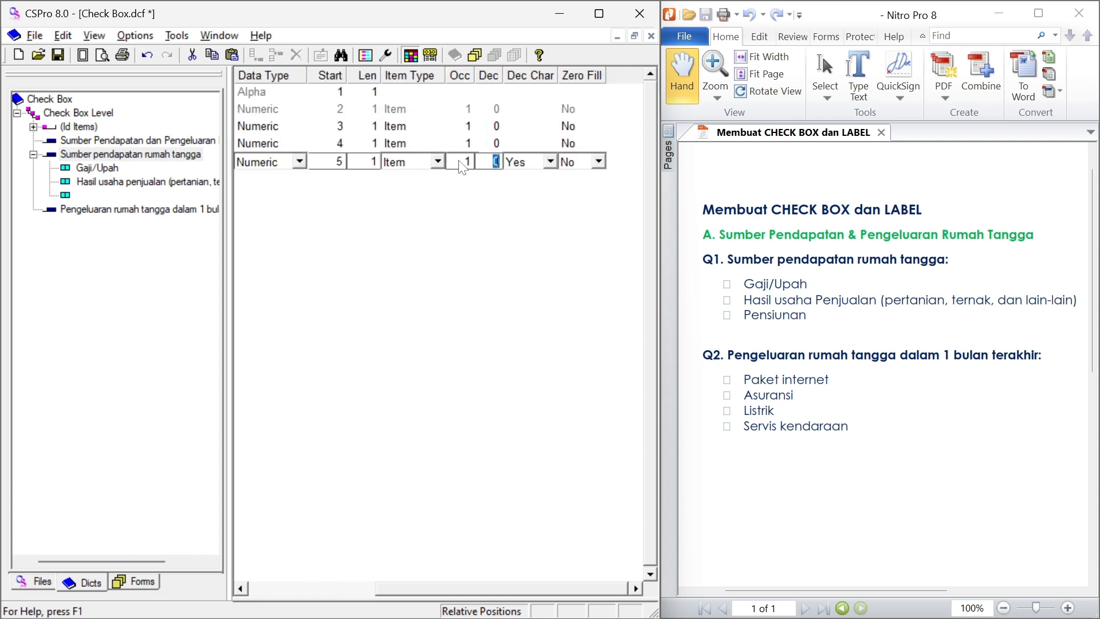
key(Tab)
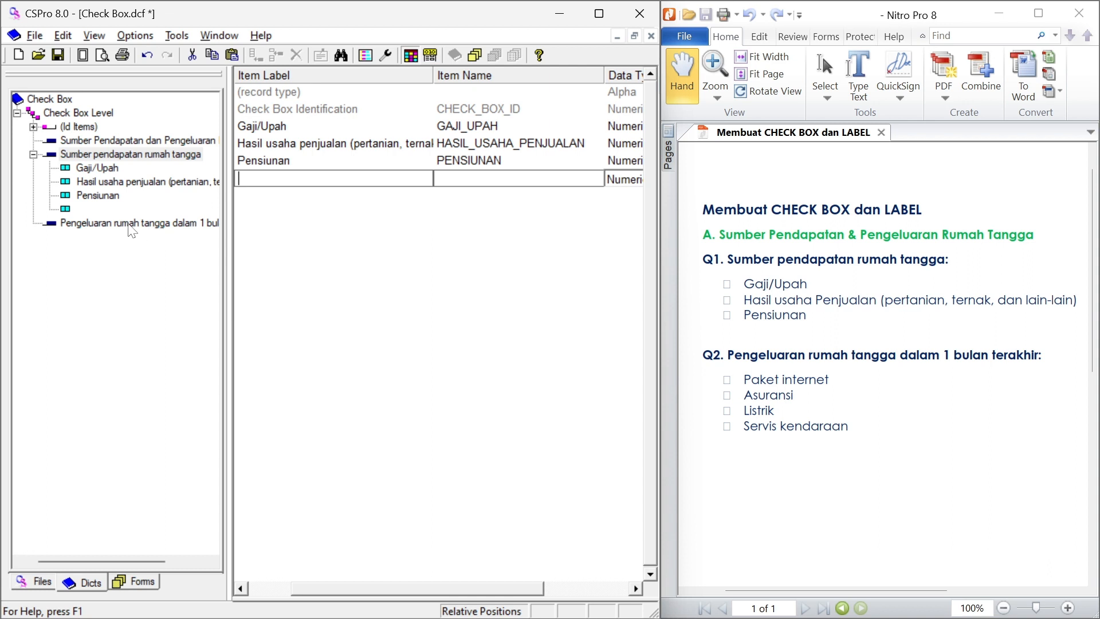
click(107, 227)
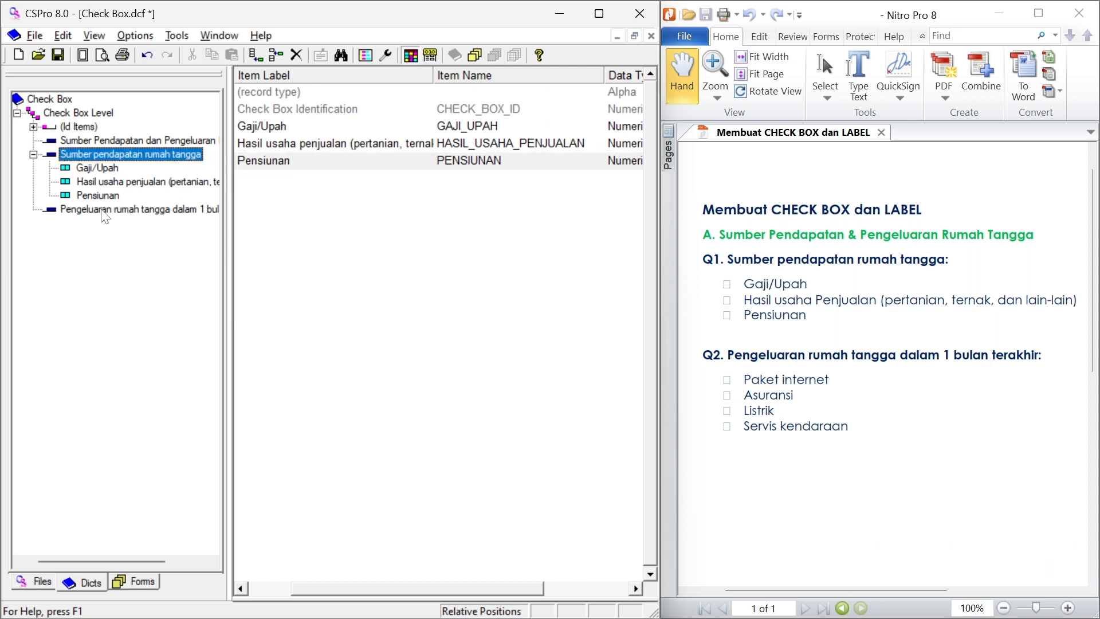
Add an item labelled "Paket internet" to the "Pengeluaran rumah tangga dalam 1 bulan terakhir" record.
click(103, 210)
right_click(104, 215)
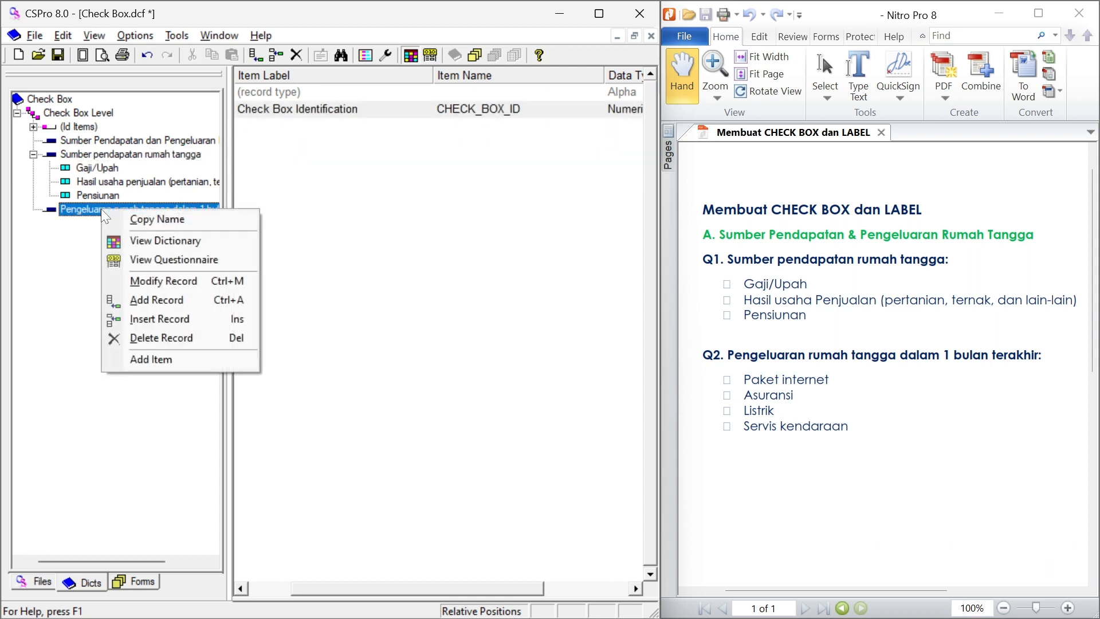
click(171, 358)
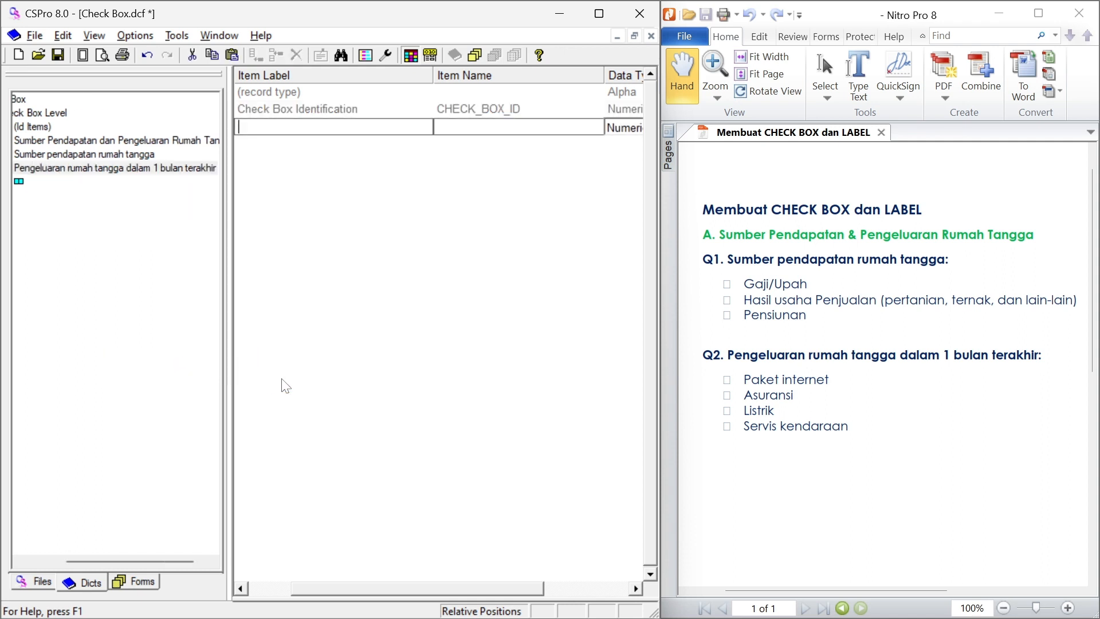
key(Caps_Lock)
text(P)
key(Caps_Lock)
text(aket internet)
key(Return)
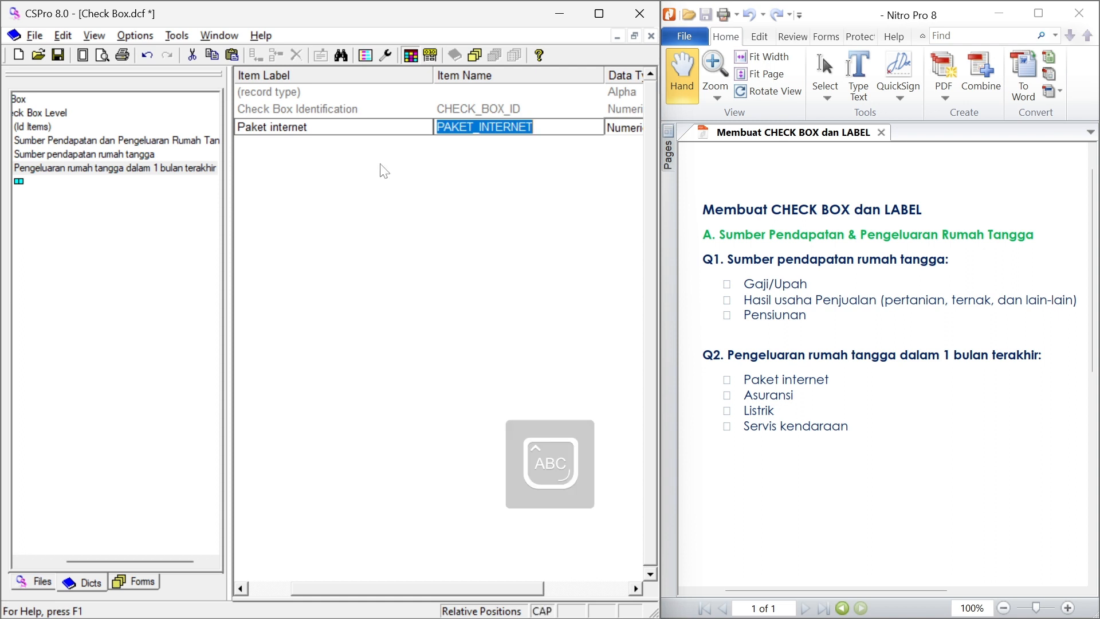
Name the Paket internet item "PAKET_INTERNET" and confirm it with the default numeric type, length 1 and remaining properties.
text(PAKEYT)
key(BackSpace)
key(BackSpace)
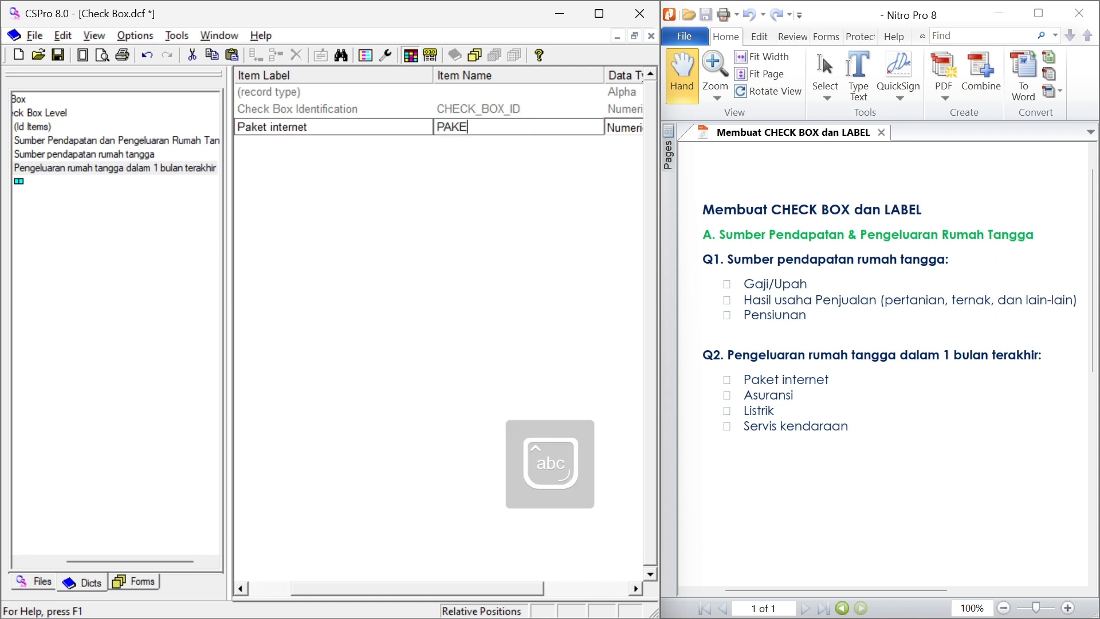
text(T_INTERNET)
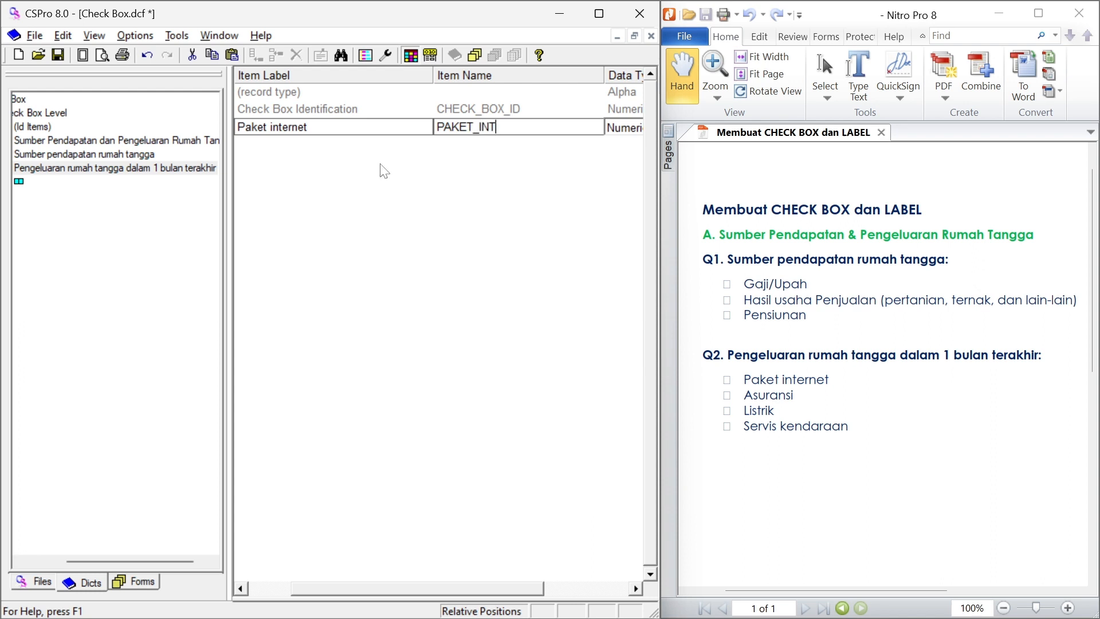
key(Return)
key(Return)
key(Return)
key(Return)
key(Return)
key(Return)
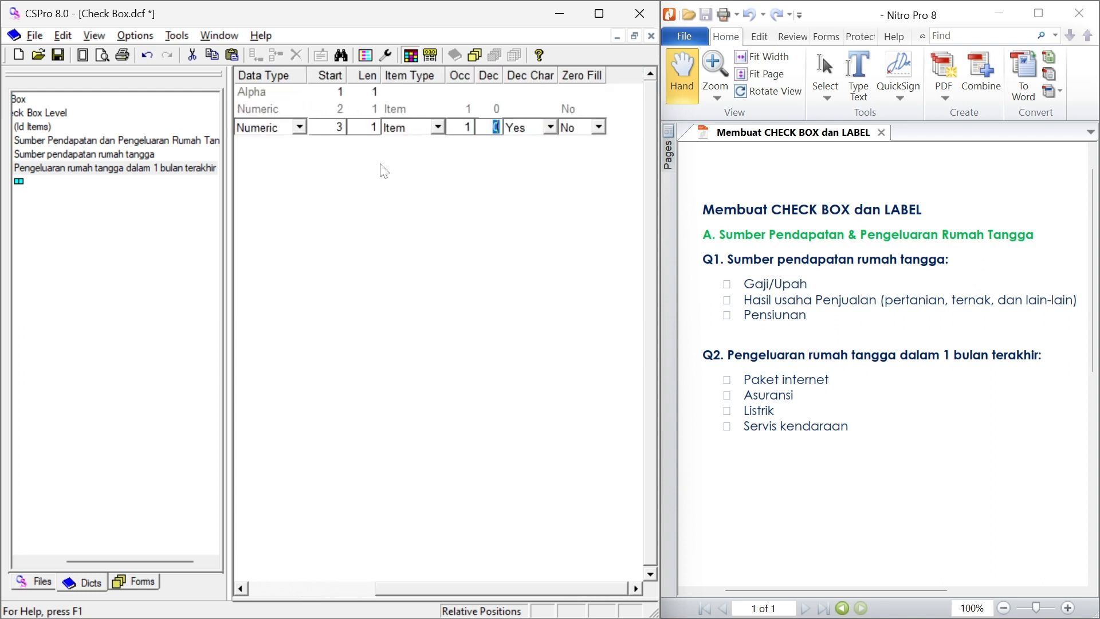
Label the second item of the expenditure record "Asuransi".
key(Caps_Lock)
text(A)
key(Caps_Lock)
text(suransi)
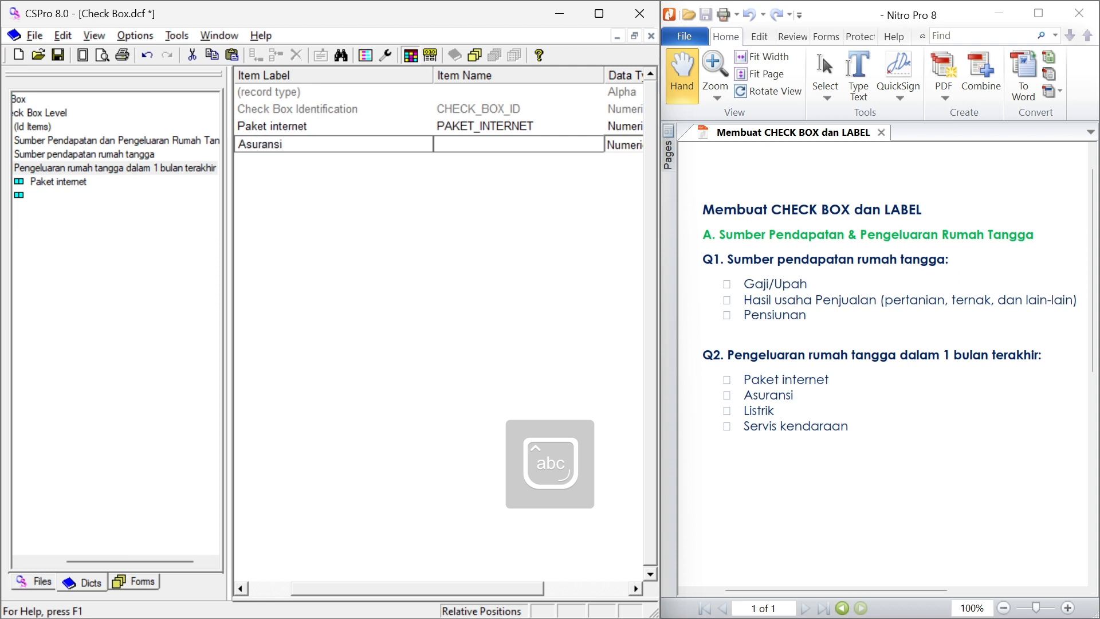
key(Return)
Name the Asuransi item "ASURANSI" and confirm it with the default numeric type, length 1 and remaining properties.
key(Caps_Lock)
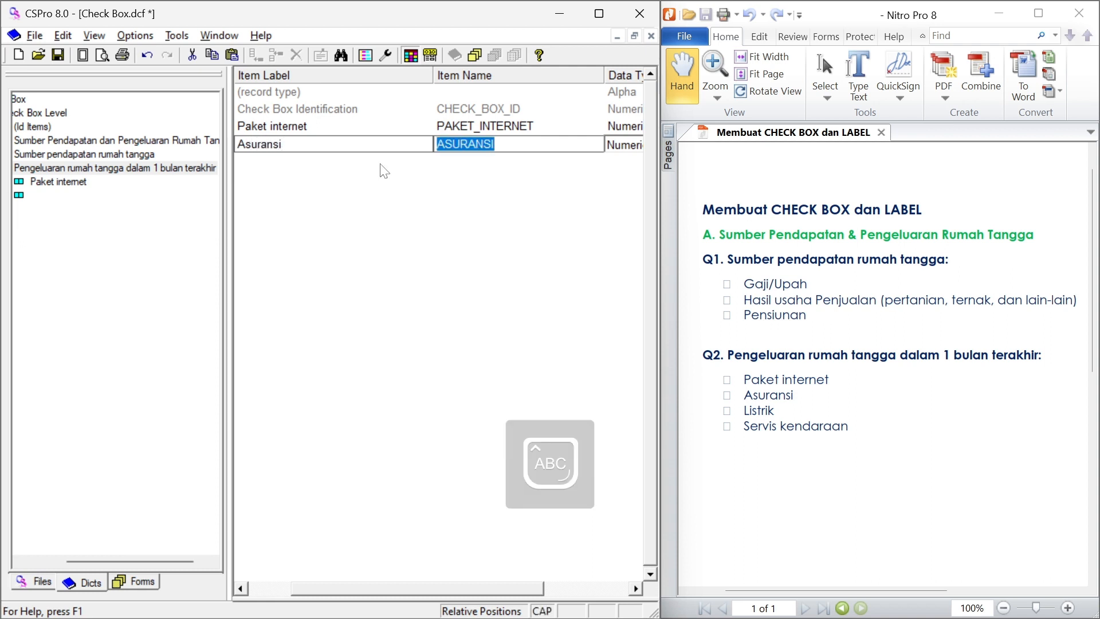
text(A)
key(Caps_Lock)
text(SURANSI)
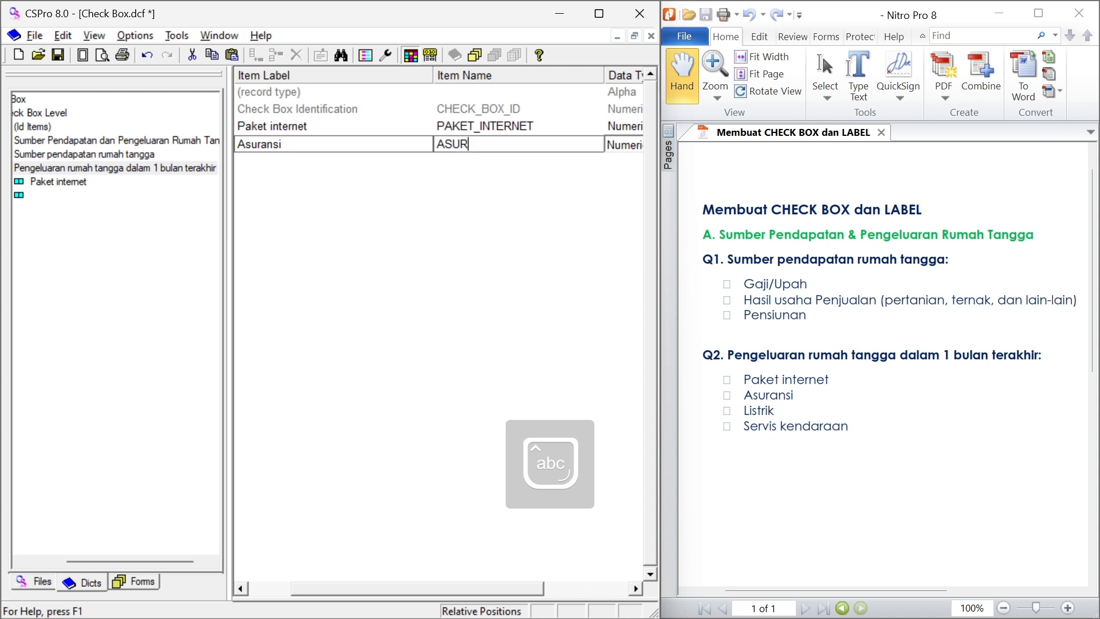
key(Return)
key(Return)
key(Return)
key(Return)
key(Return)
key(Return)
key(Return)
key(Return)
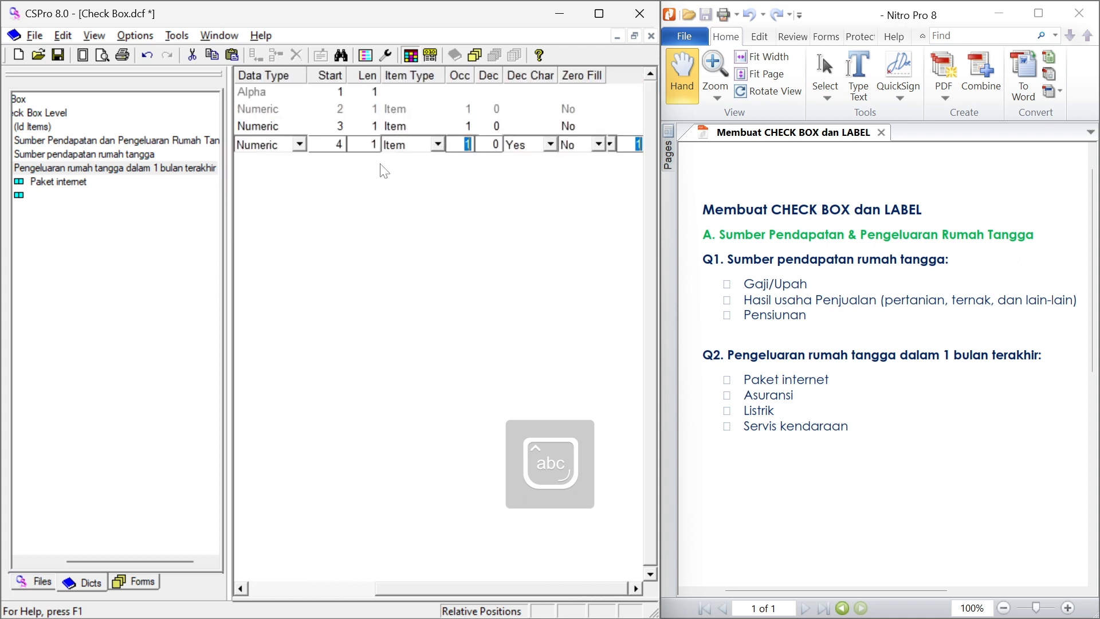
key(Return)
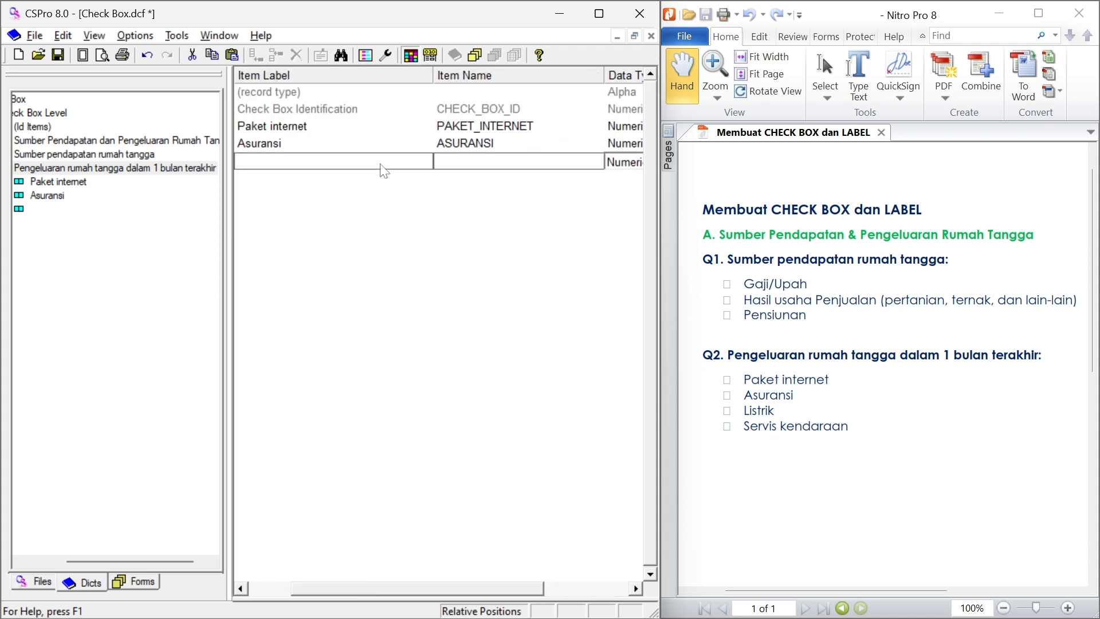
Add a third expenditure item labelled "Listrik", accepting the name LISTRIK, the default numeric type and length 1.
key(Caps_Lock)
text(L)
key(Caps_Lock)
text(istrik)
key(Return)
key(Return)
key(Return)
key(Return)
key(Return)
key(Return)
key(Return)
key(Return)
key(Return)
key(Return)
key(Return)
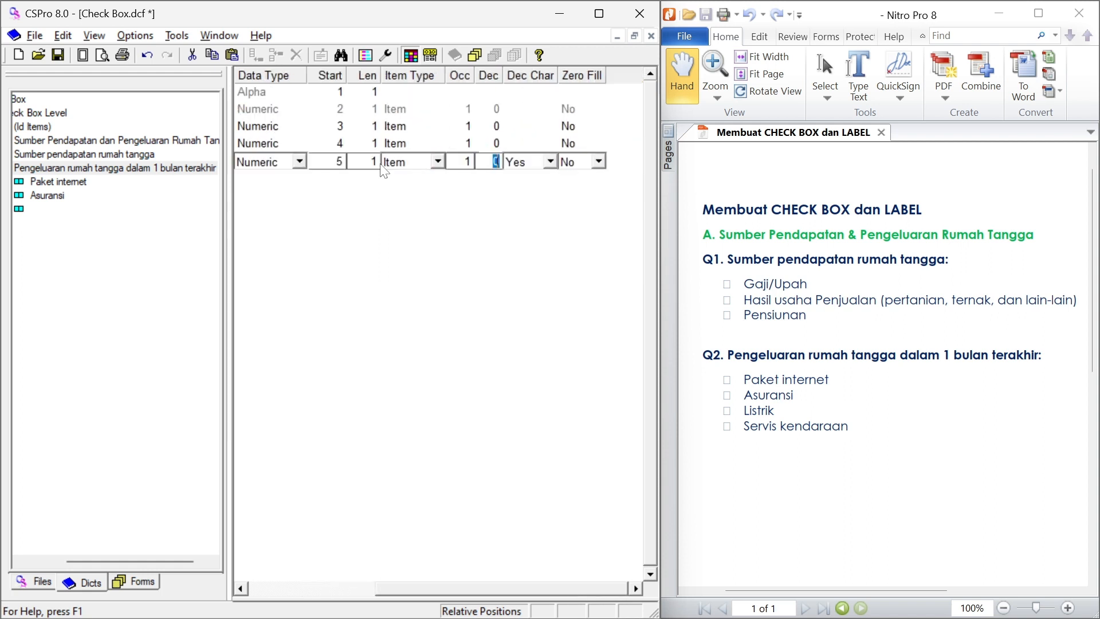
Add a fourth expenditure item labelled "Servis kendaraan", accepting the name SERVIS_KENDARAAN and default numeric properties, and end item entry.
text(Servi)
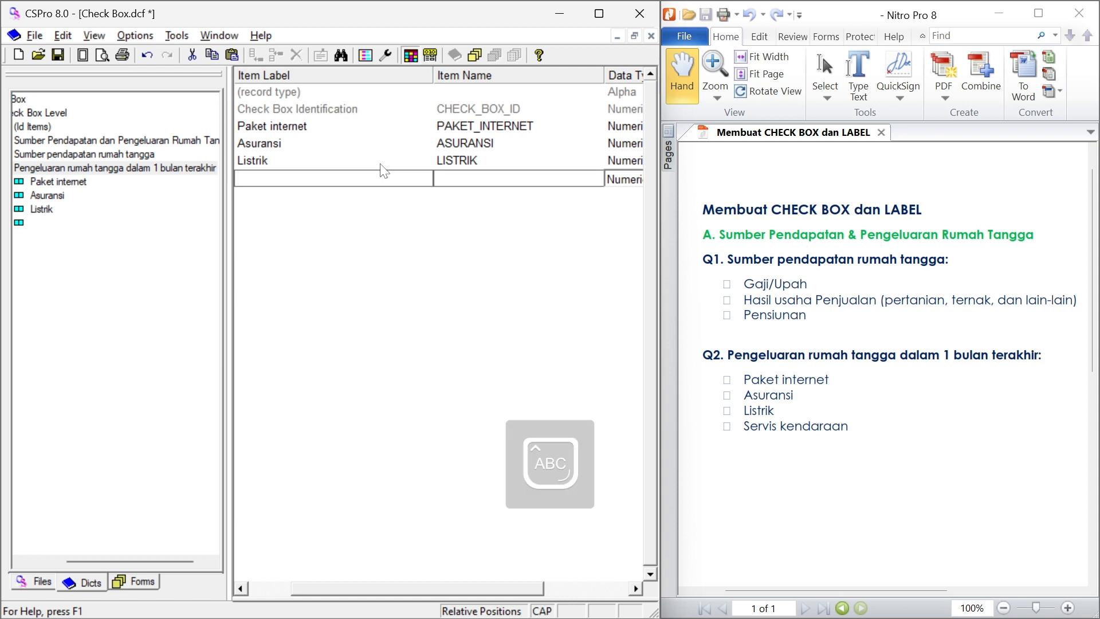
text(s k)
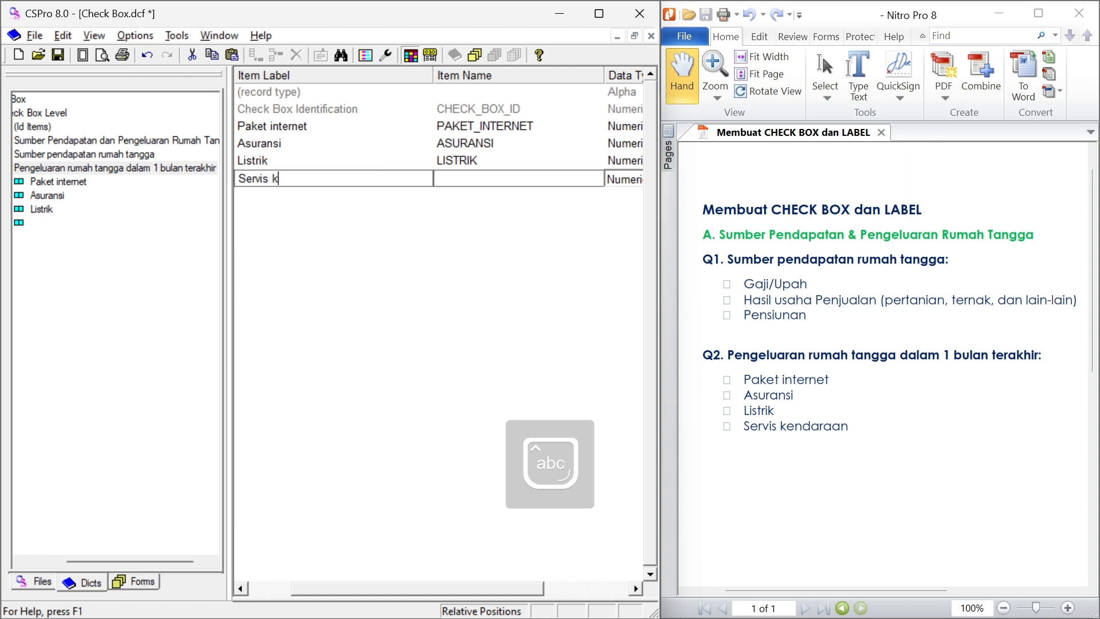
text(endaraan)
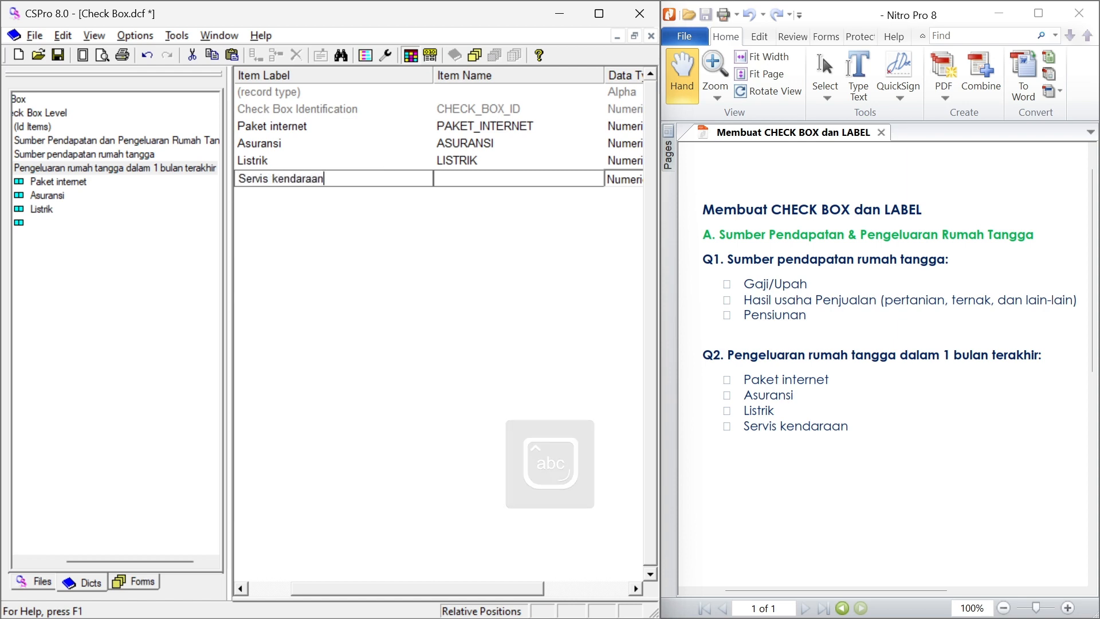
key(Return)
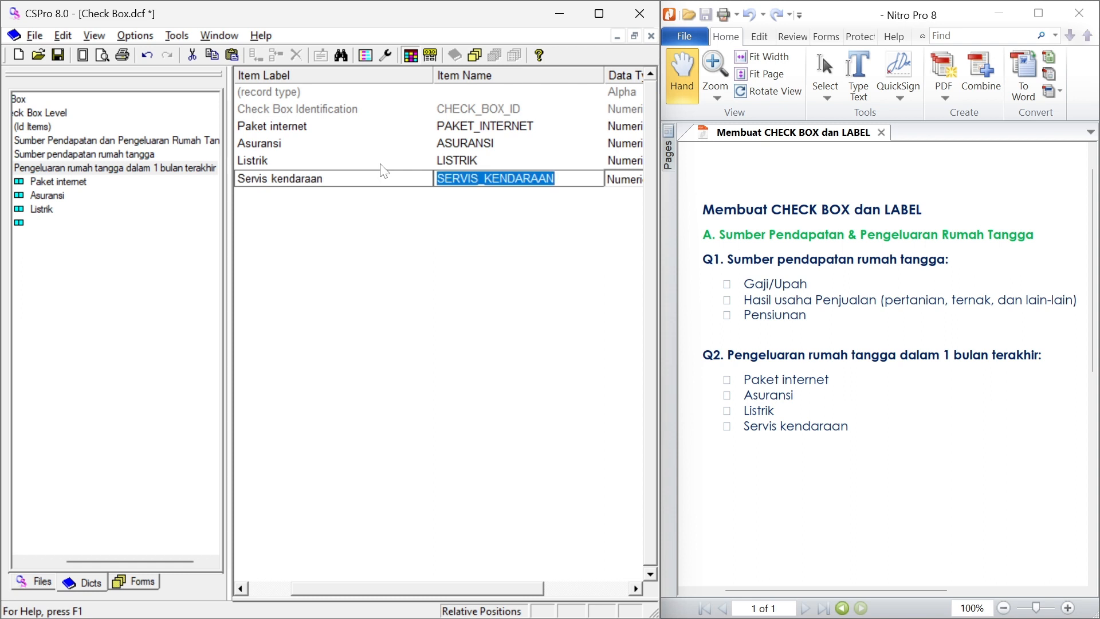
key(Return)
key(Return)
key(Return)
key(Return)
key(Return)
key(Return)
key(Return)
key(Return)
key(Return)
key(Escape)
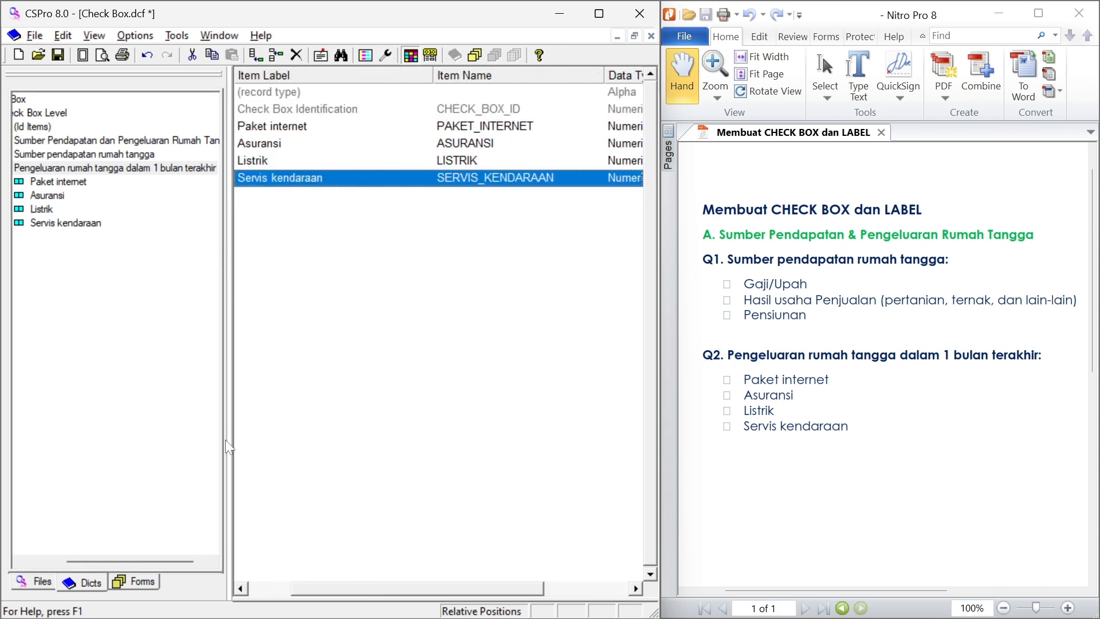
Expand the "Sumber pendapatan rumah tangga" record in the dictionary tree and maximize the CSPro window.
drag(152, 561, 108, 559)
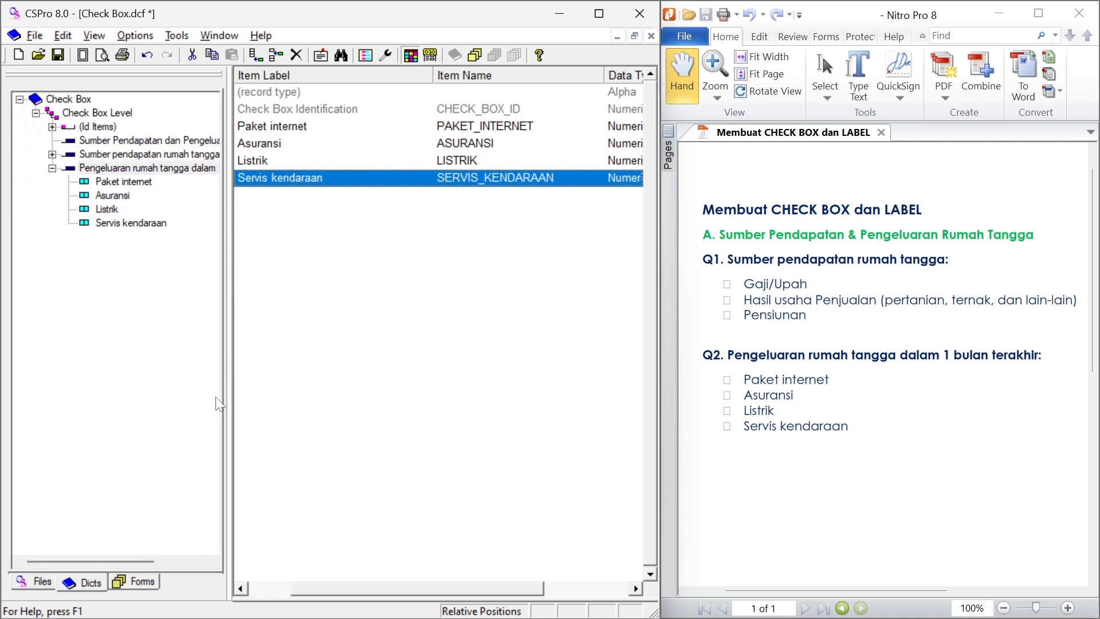
drag(119, 557, 126, 558)
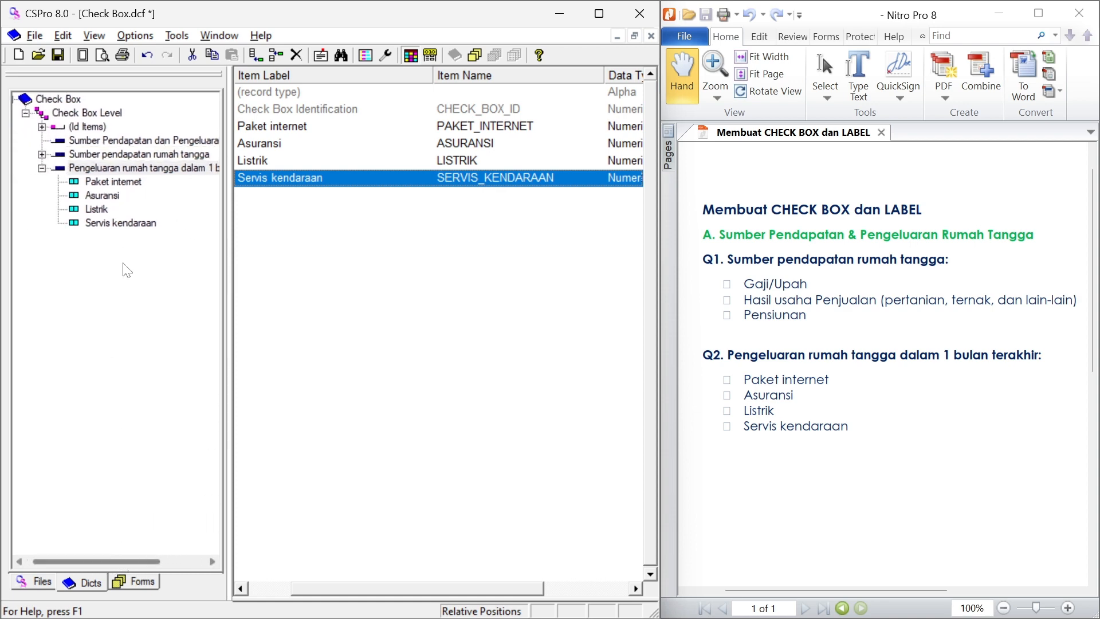
click(42, 154)
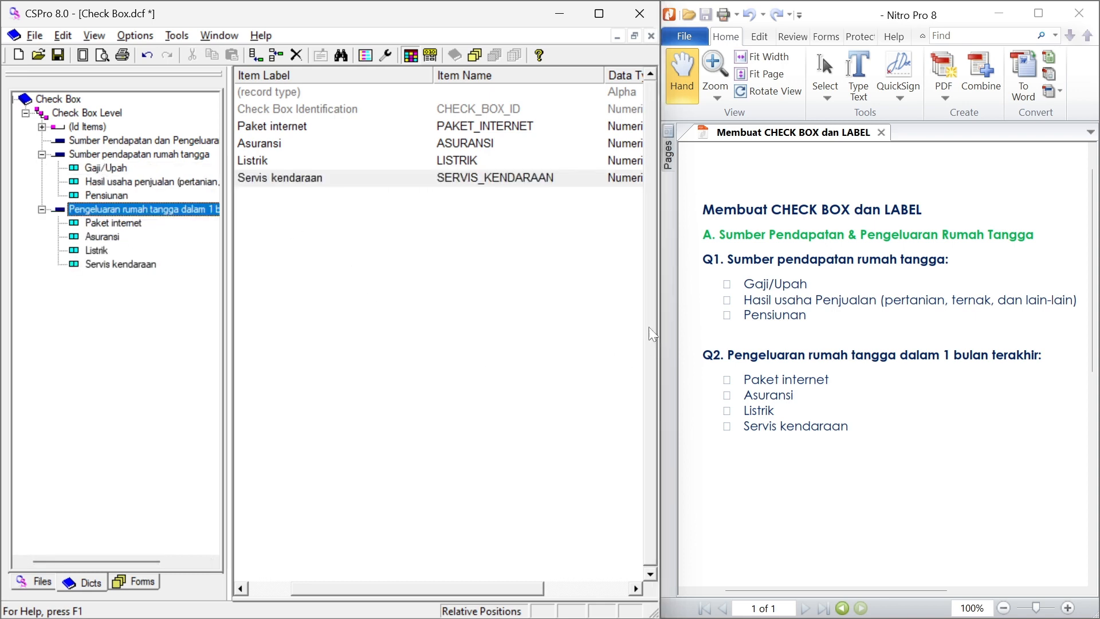
click(599, 13)
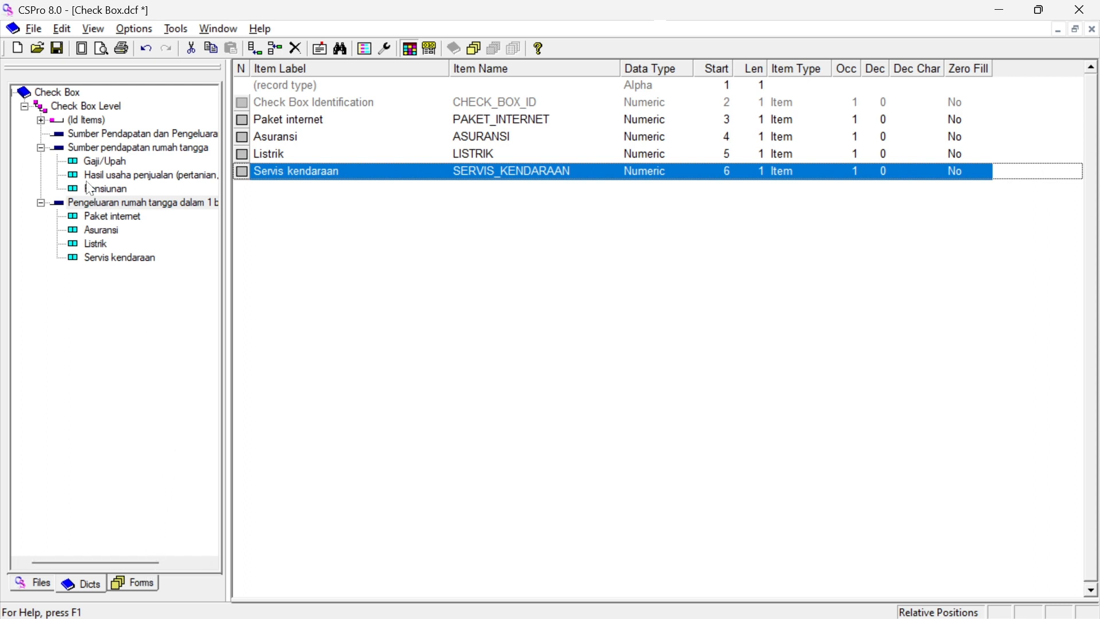
Add a value set to the Gaji/Upah item, keeping the label "Gaji/Upah" and the name GAJI_UPAH_VS1.
click(87, 165)
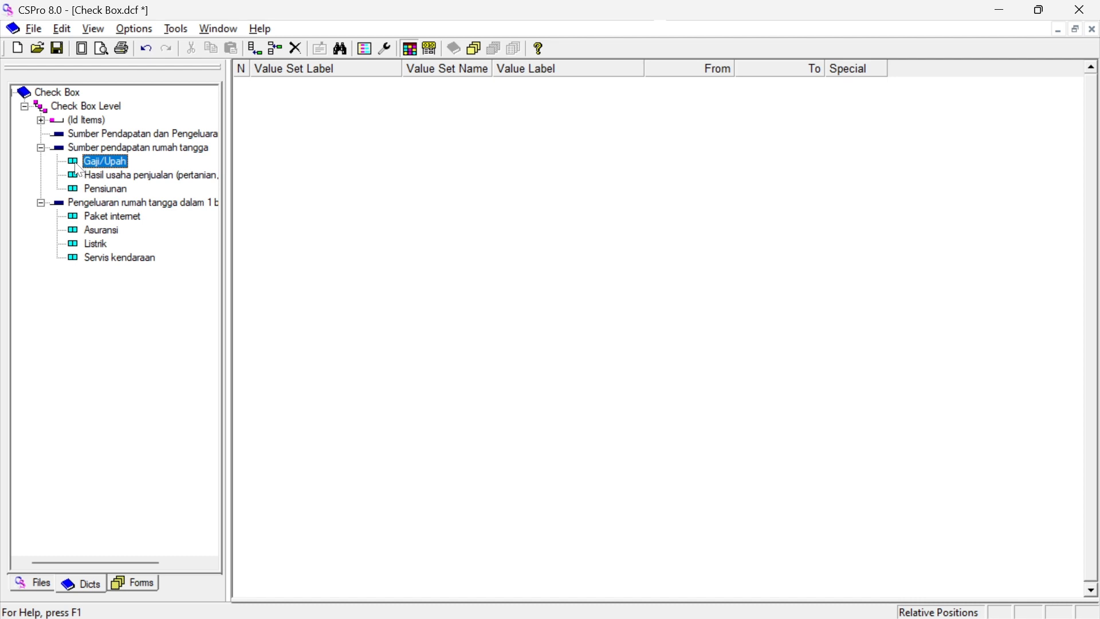
right_click(92, 160)
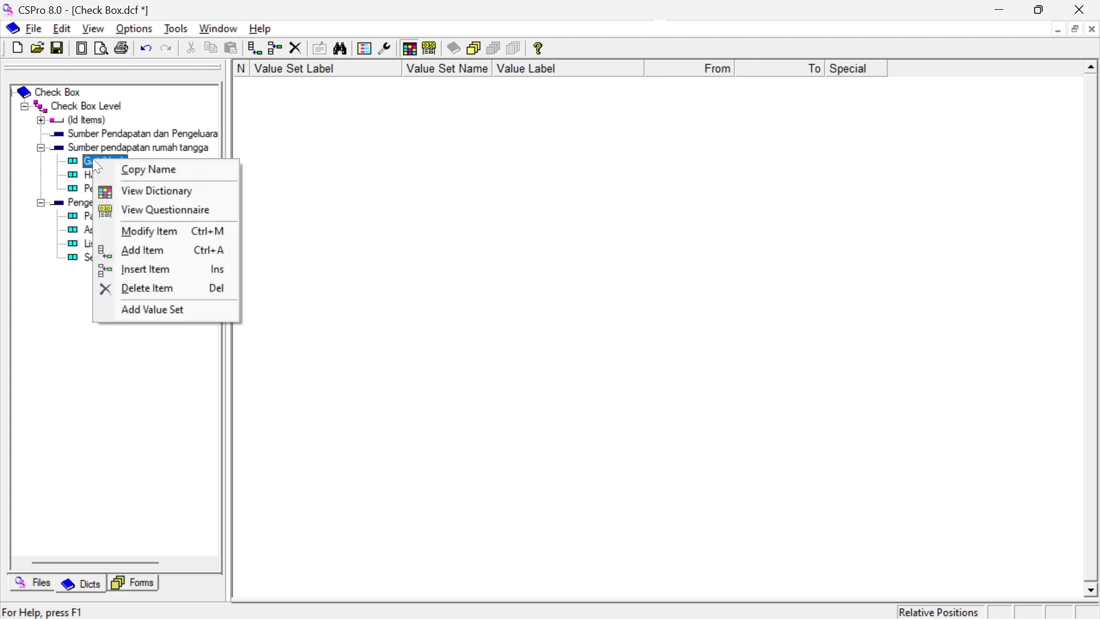
click(160, 310)
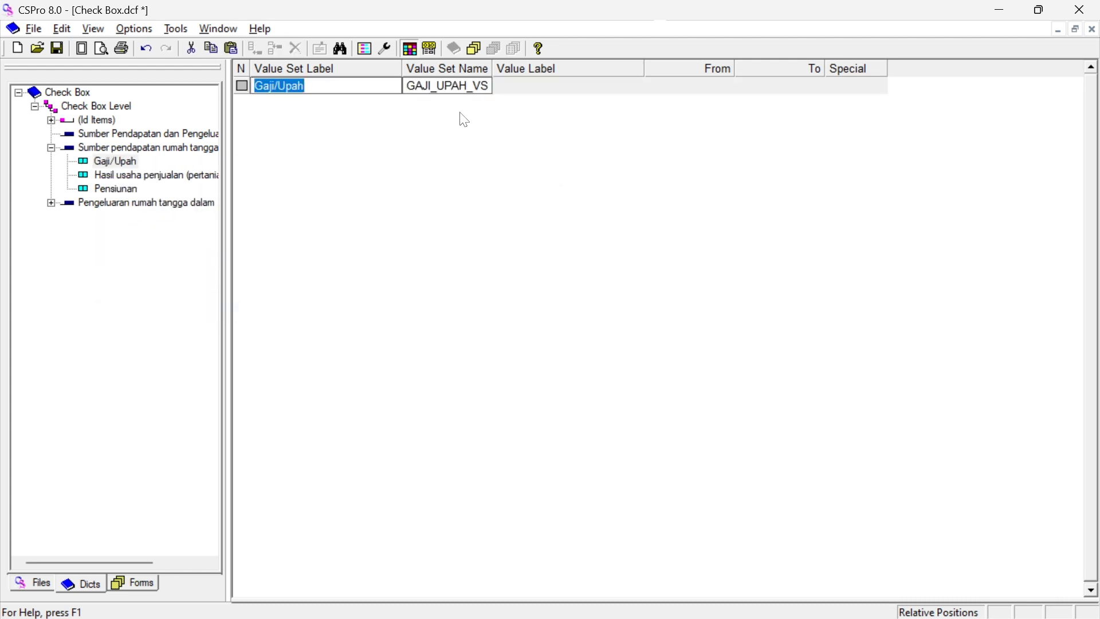
click(438, 95)
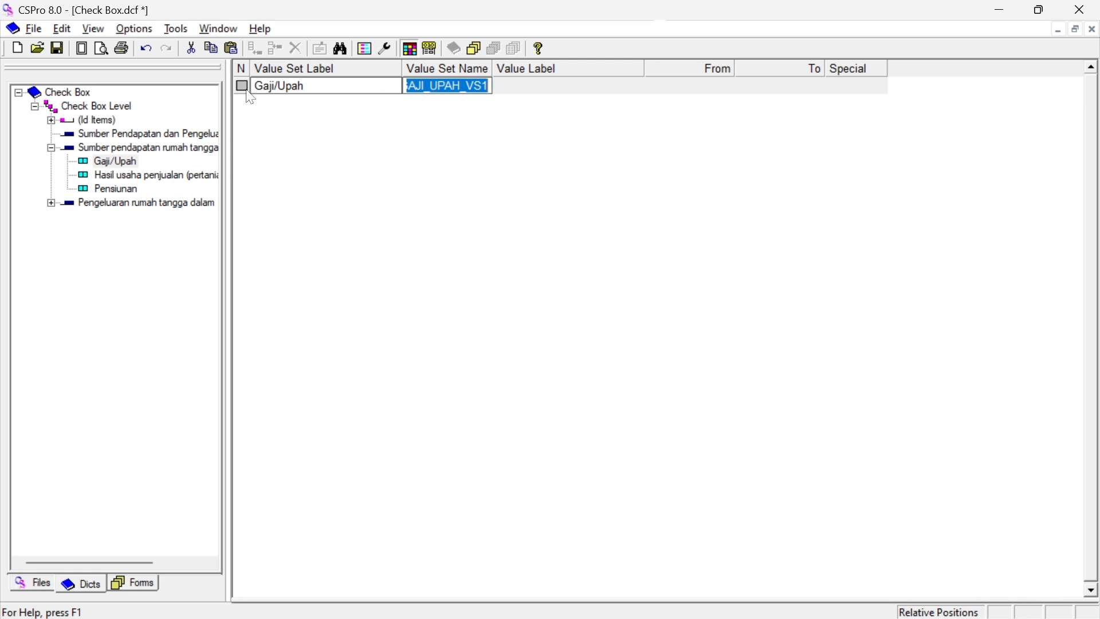
click(321, 89)
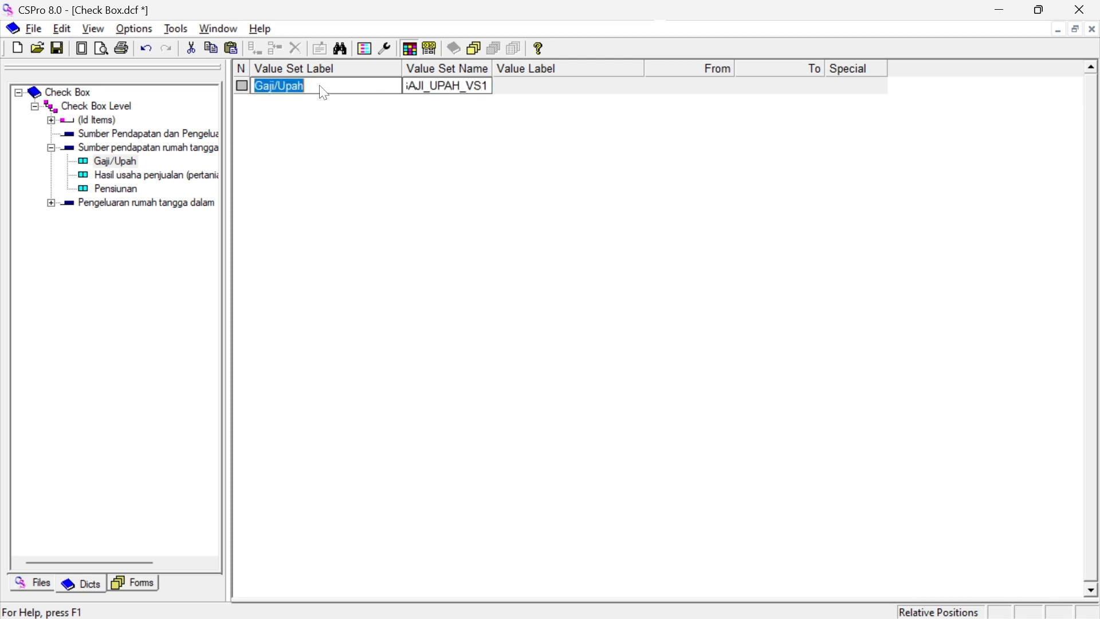
click(324, 92)
key(Return)
key(Return)
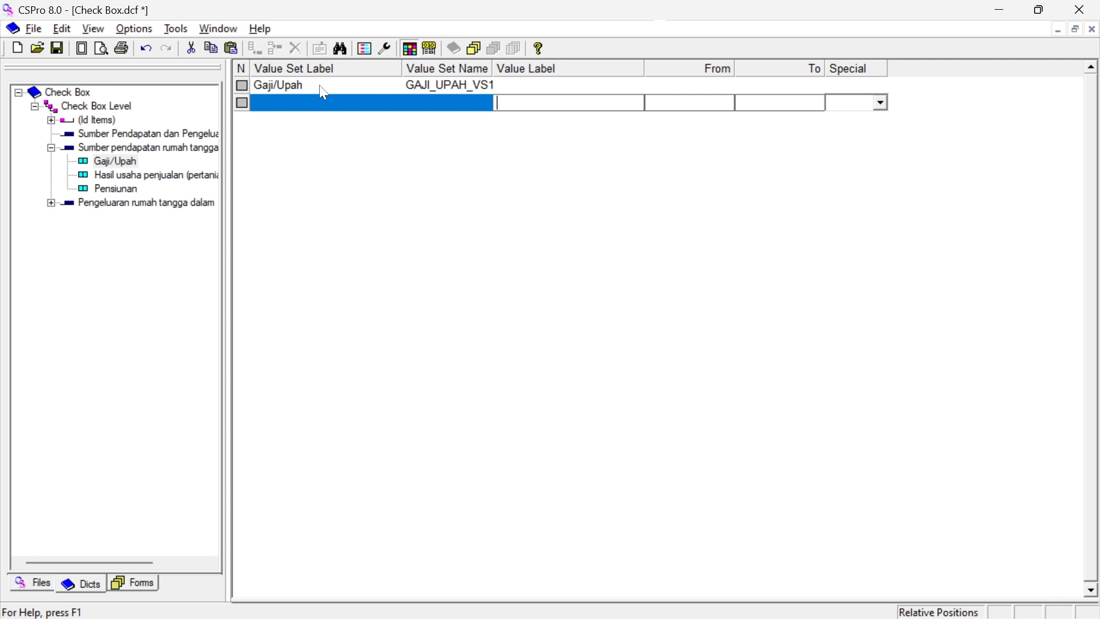
Add the value "Ya" with code 1 to the Gaji/Upah value set.
text(Ya)
key(Return)
text(1)
key(Return)
key(Return)
key(Return)
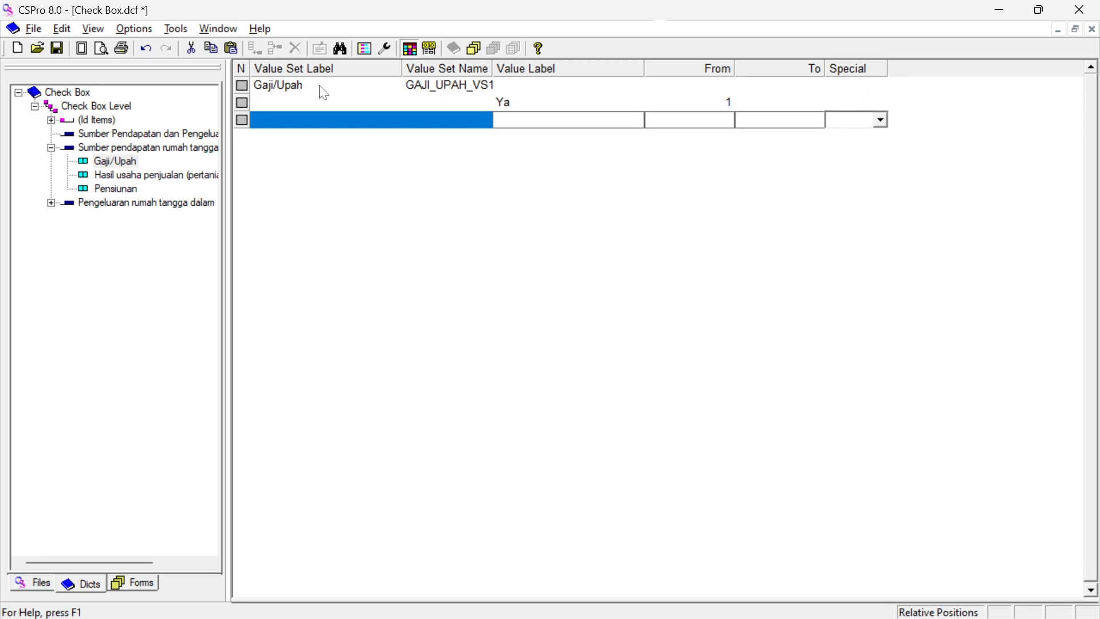
Enter the value "Tidak" with code 2 in the Gaji/Upah value set.
text(Tidak)
key(Return)
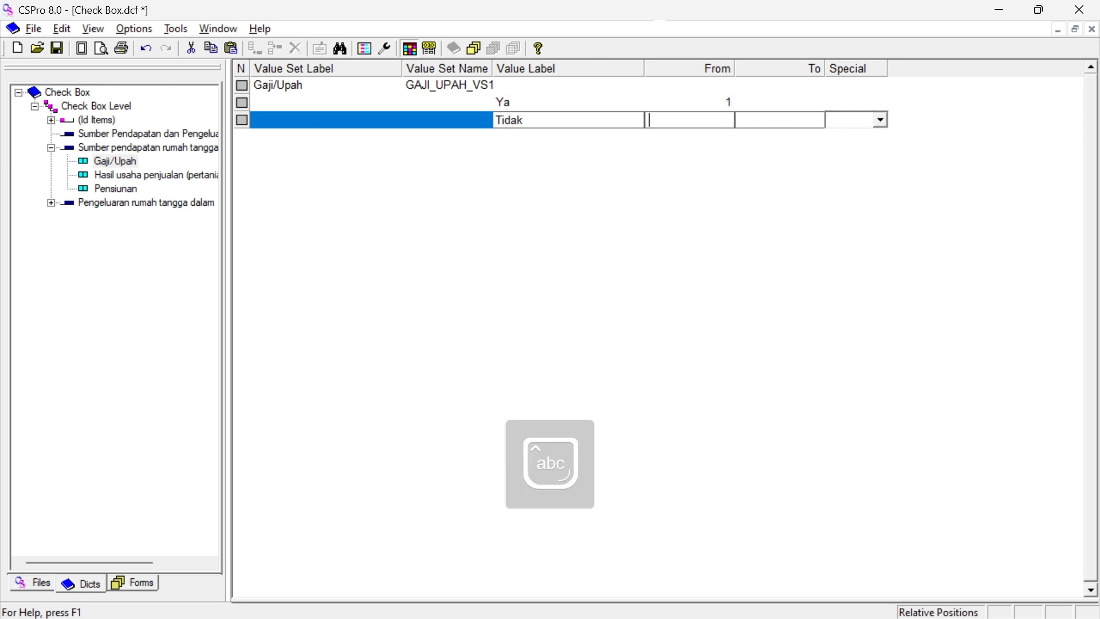
text(2)
key(Return)
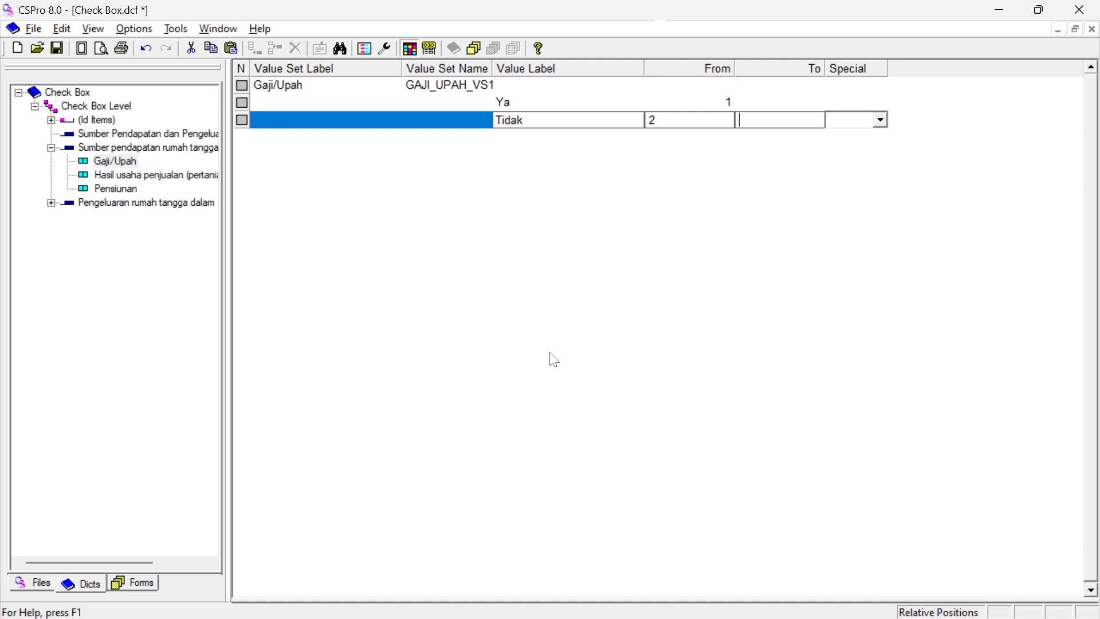
Add a value set to the "Hasil usaha penjualan (pertanian, ternak, dll)" item, keeping its default label and the name HASIL_USAHA_PENJUALAN_VS1.
right_click(137, 178)
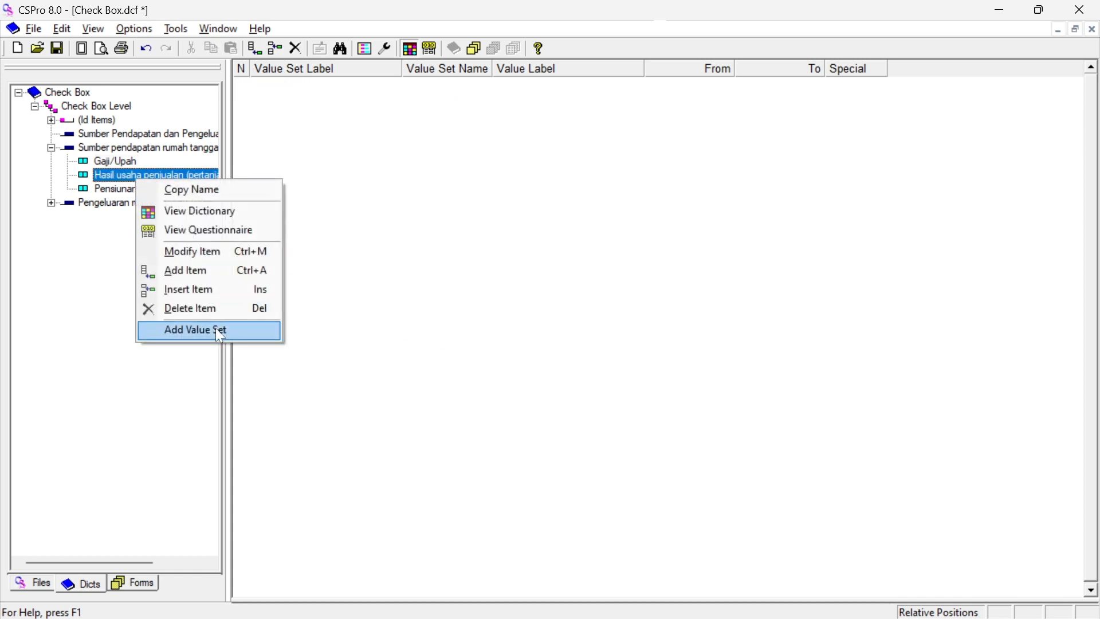
click(217, 329)
key(Return)
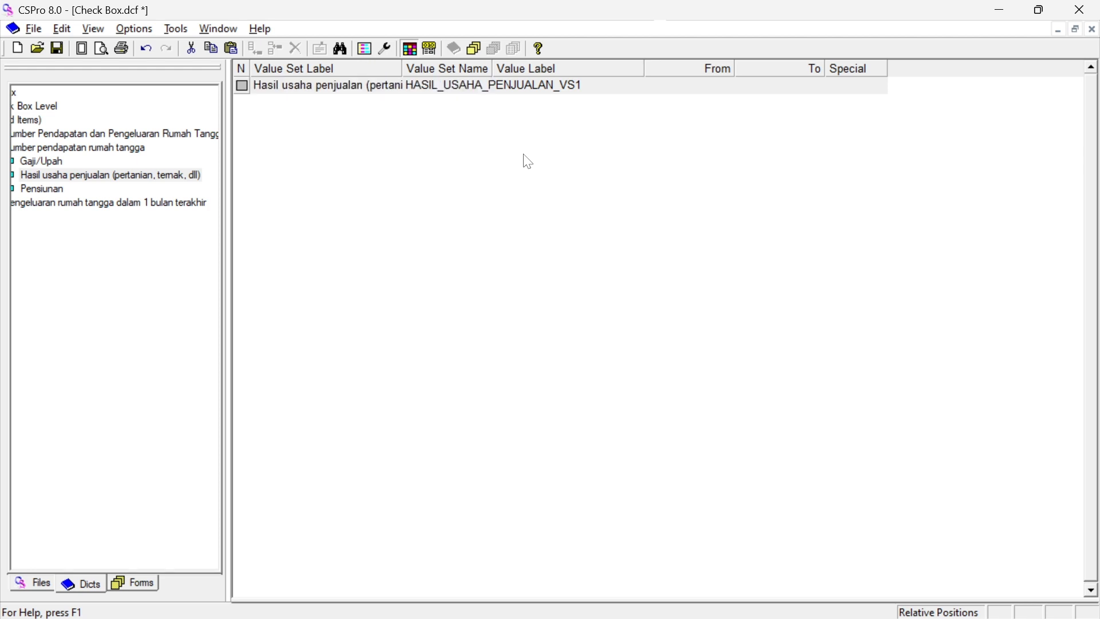
key(Return)
Add the value "Ya" with code 1 to the Hasil usaha penjualan value set.
click(599, 108)
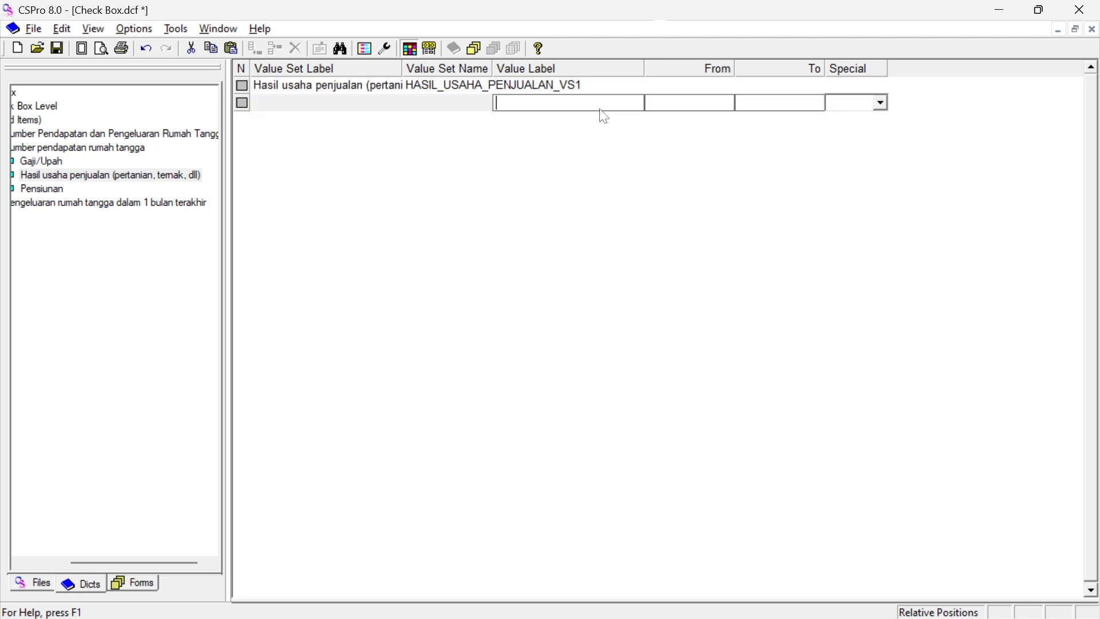
key(Caps_Lock)
text(Ya)
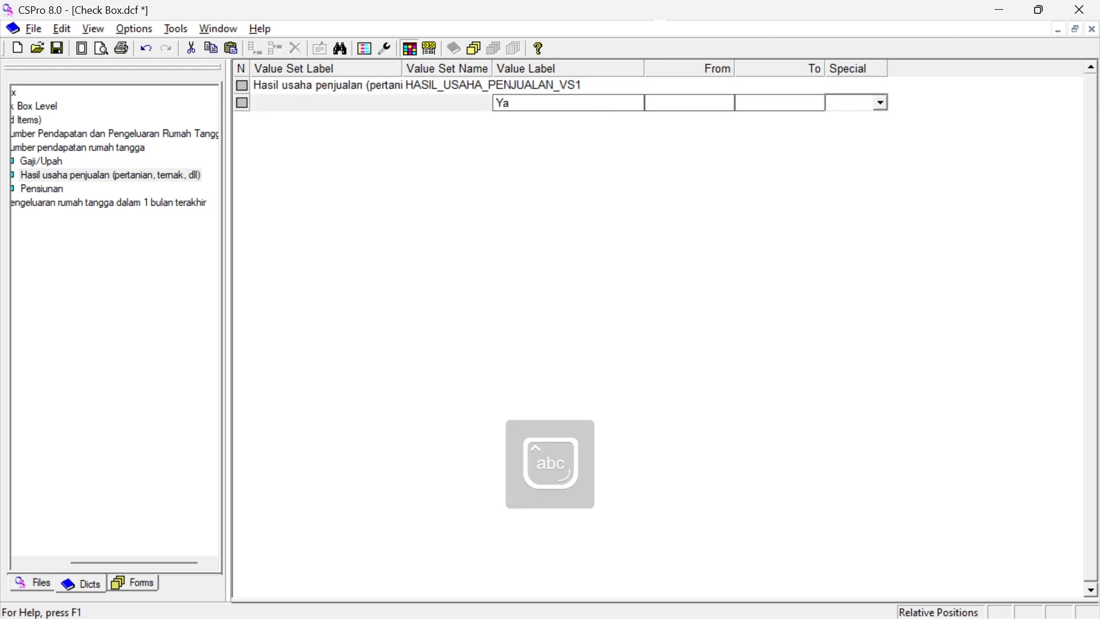
text(1)
key(Return)
key(Return)
key(Return)
Add the value "Tidak" with code 2 to the Hasil usaha penjualan value set and end the value entry.
key(Caps_Lock)
key(Caps_Lock)
text(Tidak)
key(Return)
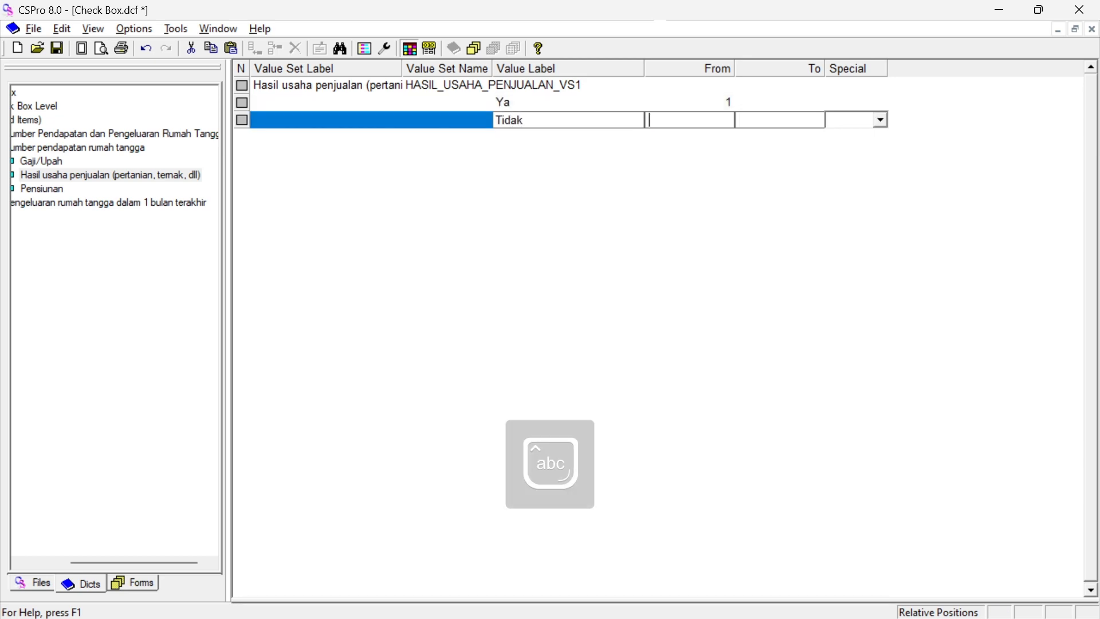
text(2)
key(Return)
key(Return)
key(Return)
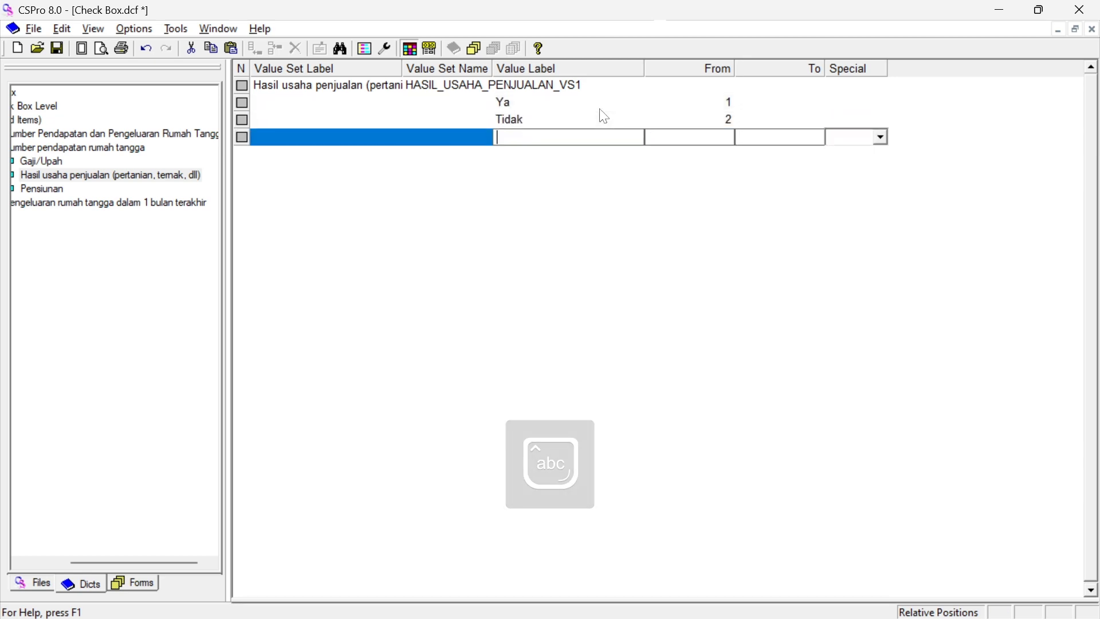
key(Escape)
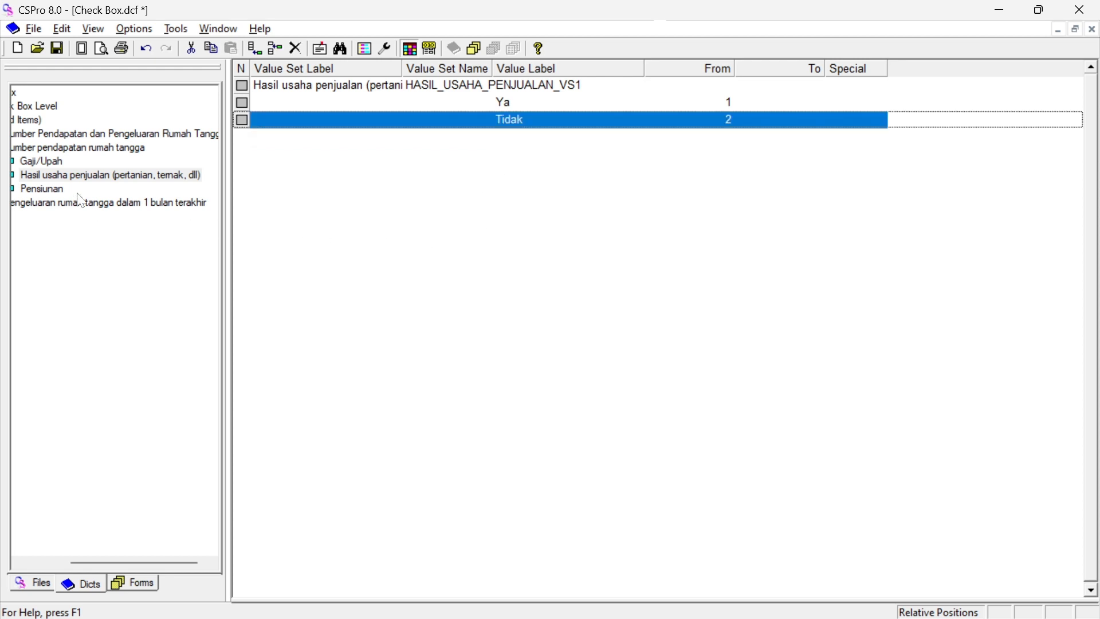
Add a value set to the Pensiunan item, keeping the label "Pensiunan" and the name PENSIUNAN_VS1.
click(58, 189)
right_click(58, 188)
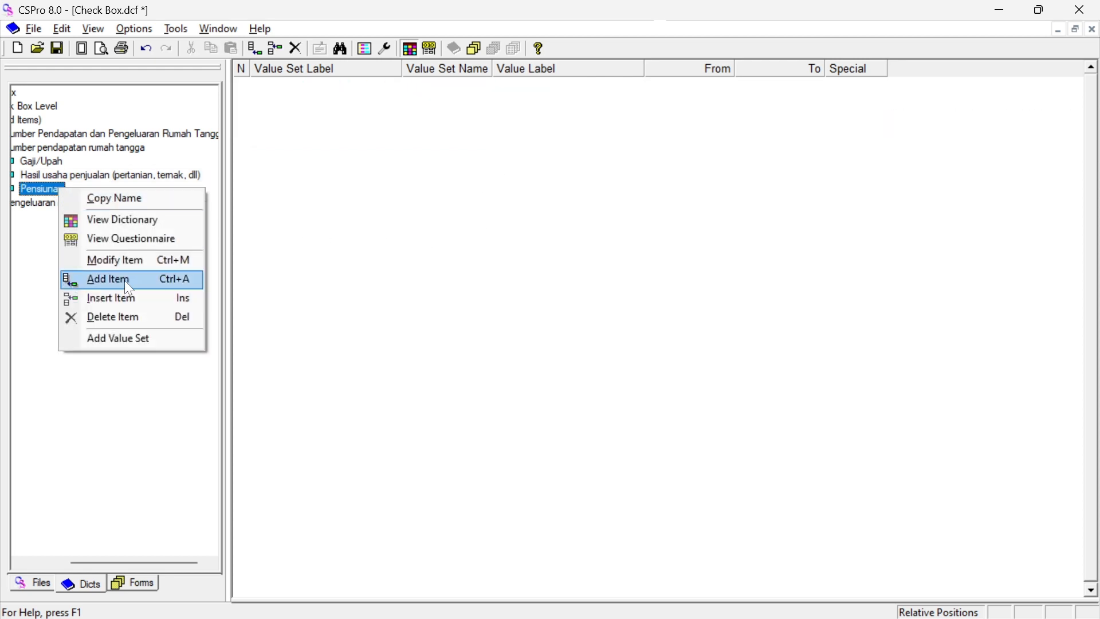
click(131, 337)
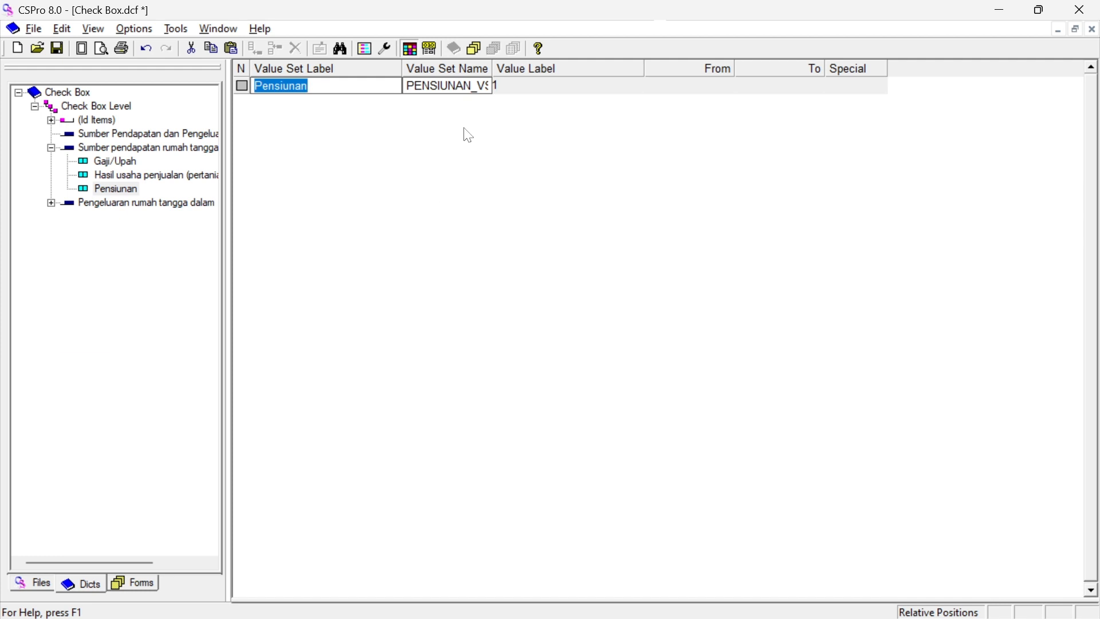
key(Return)
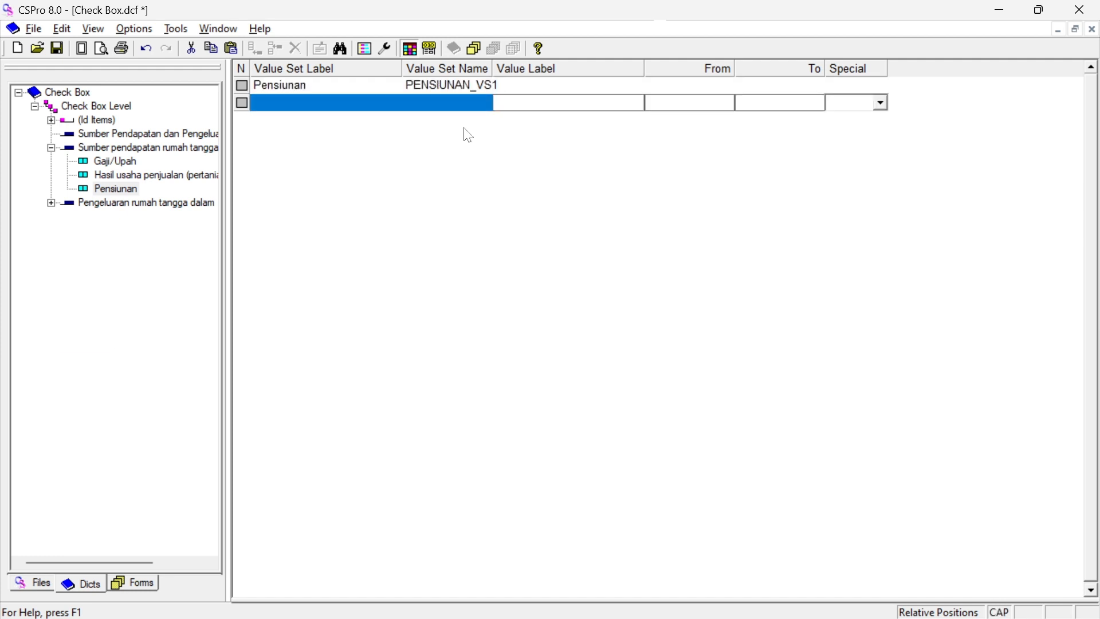
Add the value "Ya" with code 1 to the Pensiunan value set.
key(Caps_Lock)
text(Y)
key(Caps_Lock)
text(a)
key(Tab)
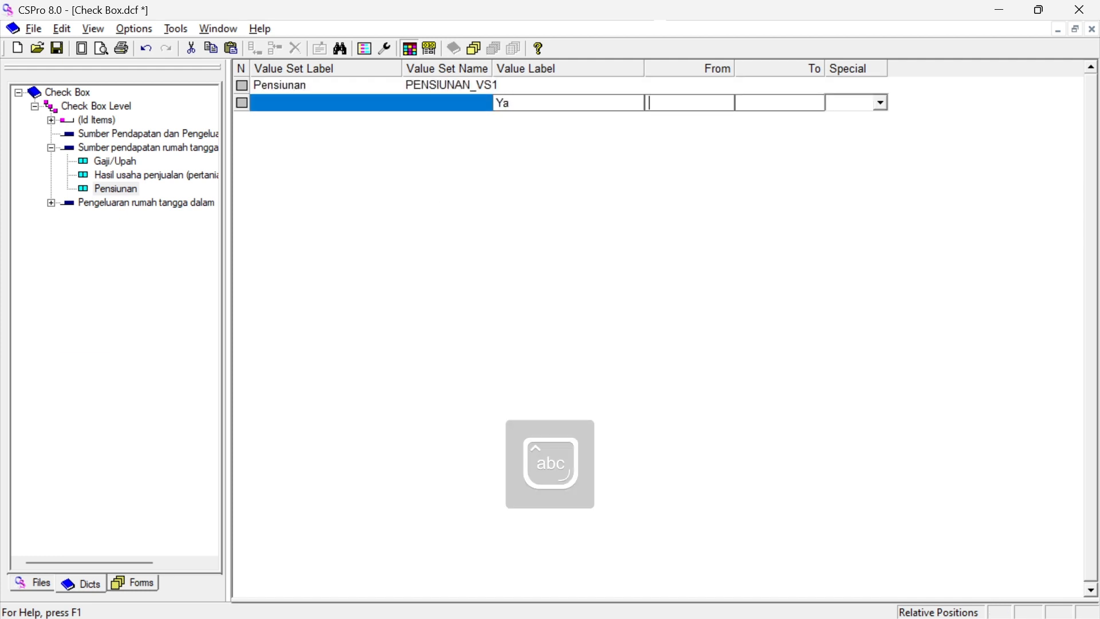
text(1)
key(Tab)
key(Tab)
key(Return)
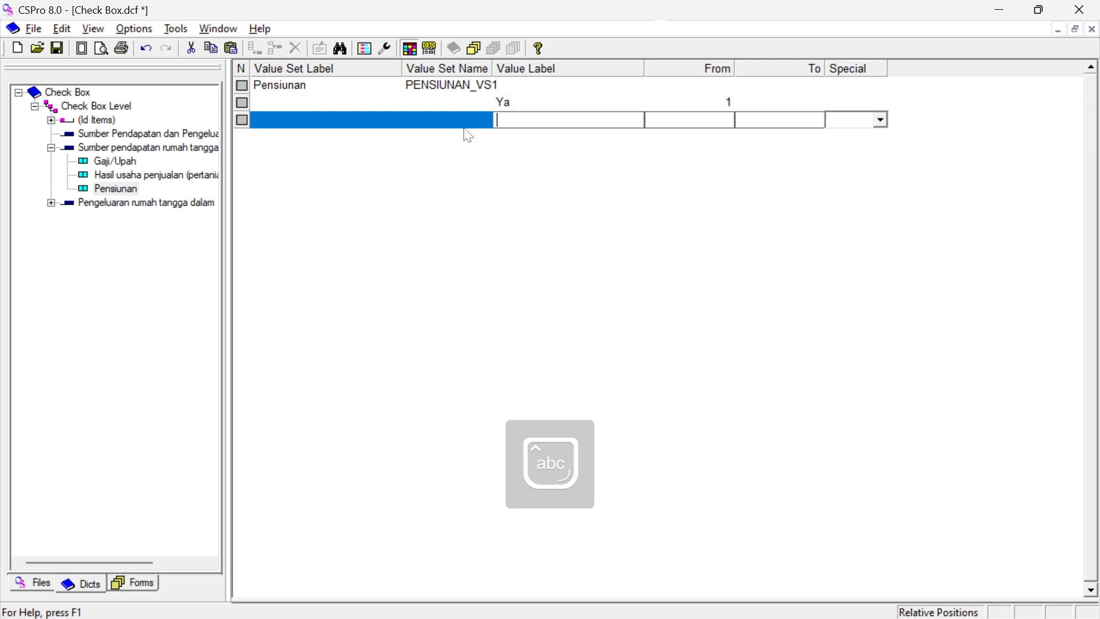
Add the value "Tidak" with code 2 to the Pensiunan value set and end the value entry.
key(Caps_Lock)
text(T)
key(Caps_Lock)
text(idak)
key(Tab)
text(2)
key(Tab)
key(Tab)
key(Return)
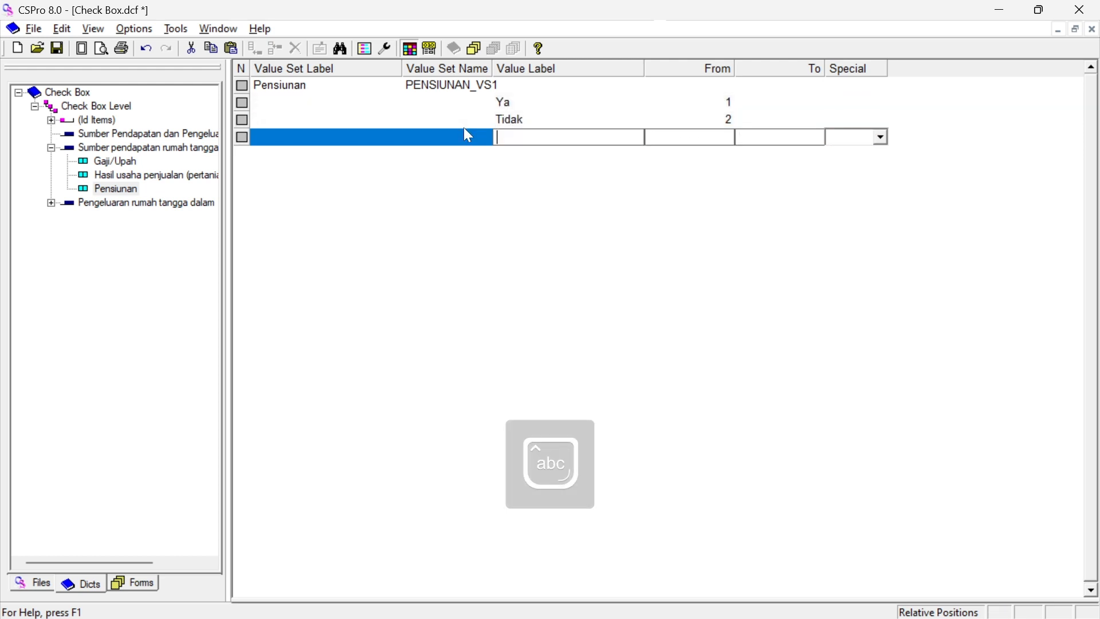
key(Escape)
Expand the "Pengeluaran rumah tangga dalam 1 bulan terakhir" record and add a value set named PAKET_INTERNET_VS1 to its Paket internet item.
click(137, 205)
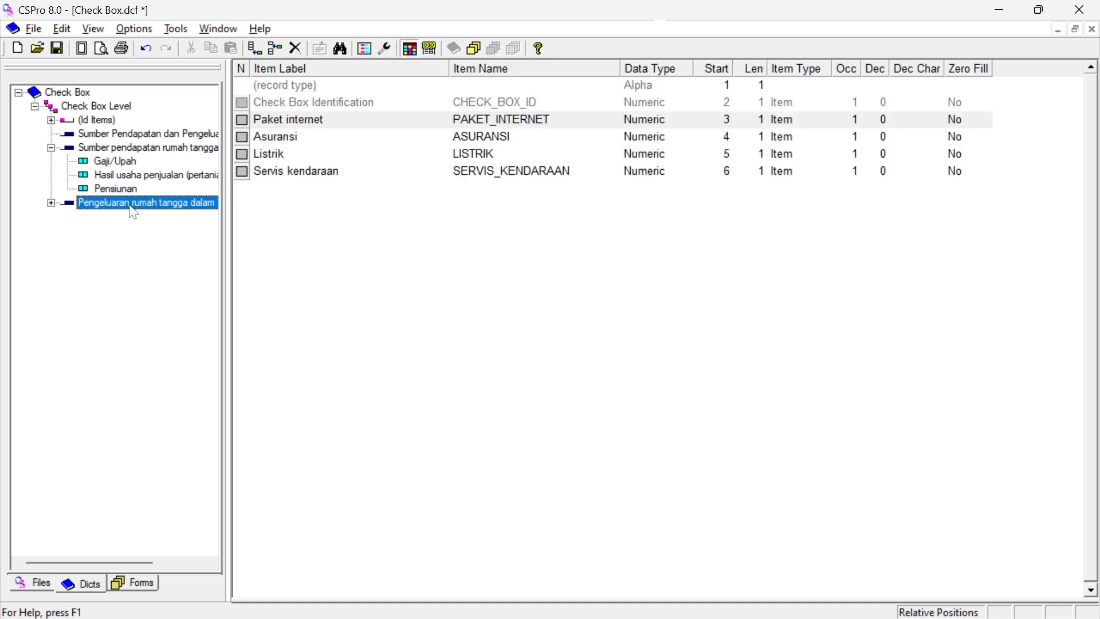
click(51, 203)
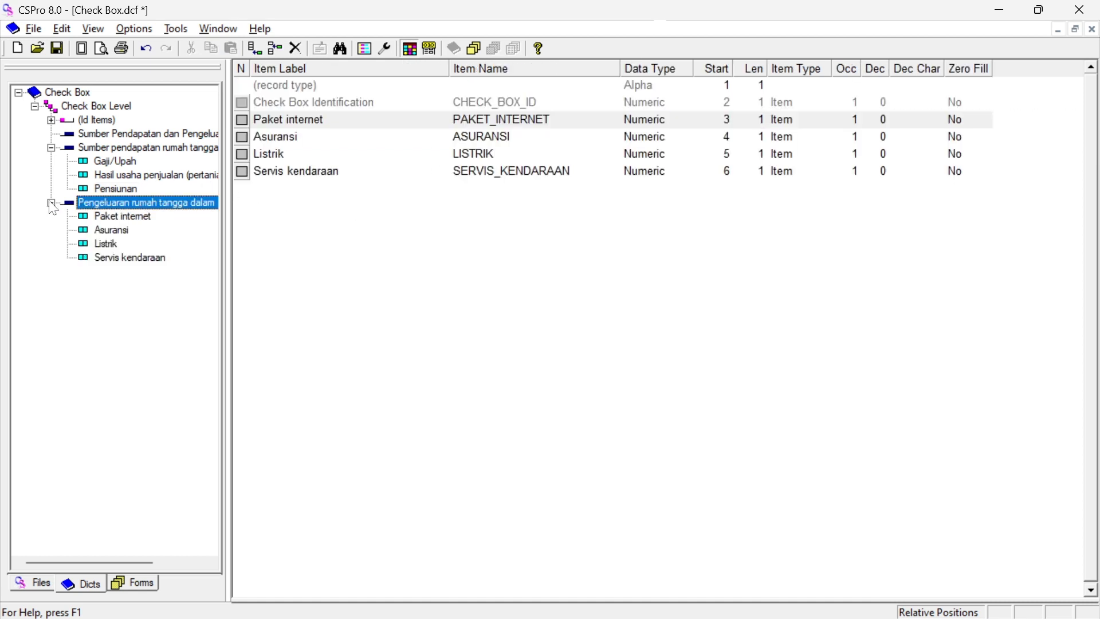
right_click(101, 214)
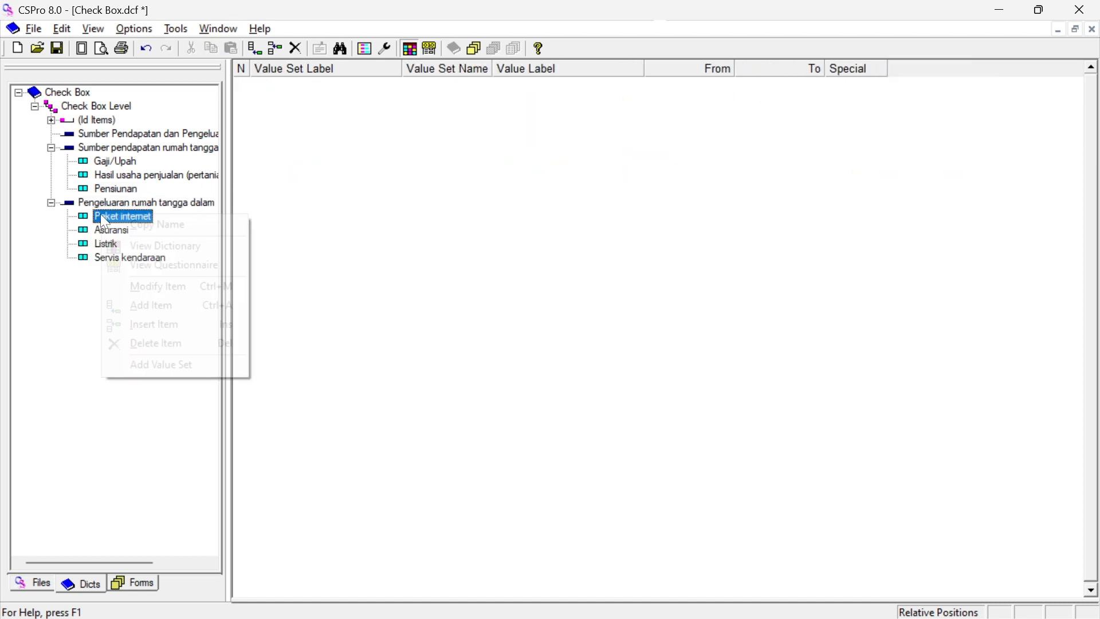
click(171, 365)
key(Return)
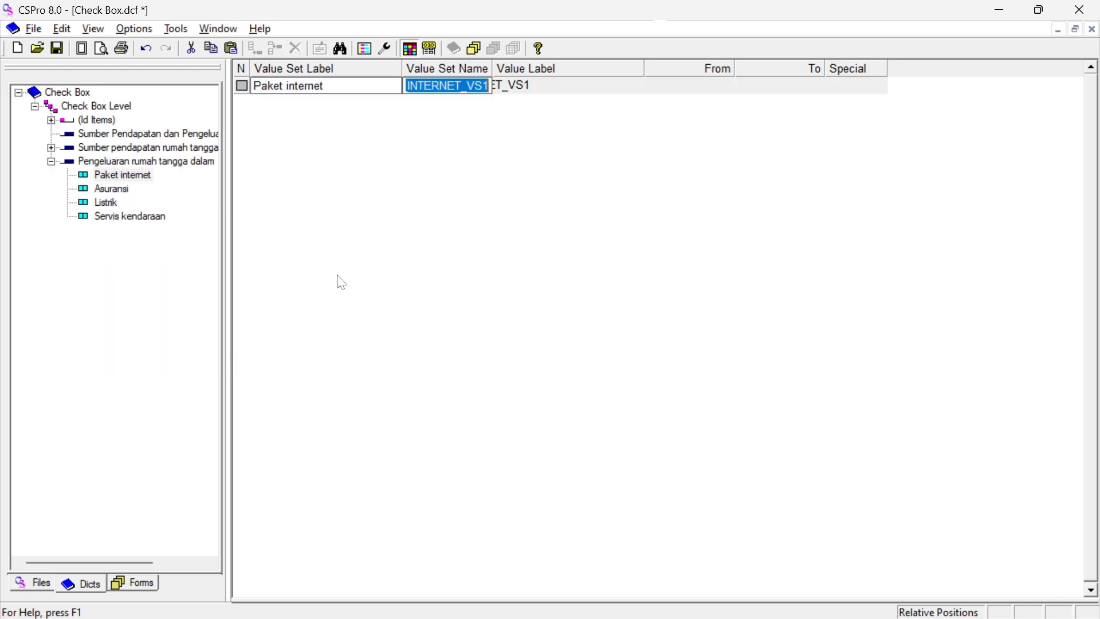
key(Return)
Add the value "Ya" with code 1 to the Paket internet value set.
key(Caps_Lock)
text(Y)
key(Caps_Lock)
text(a)
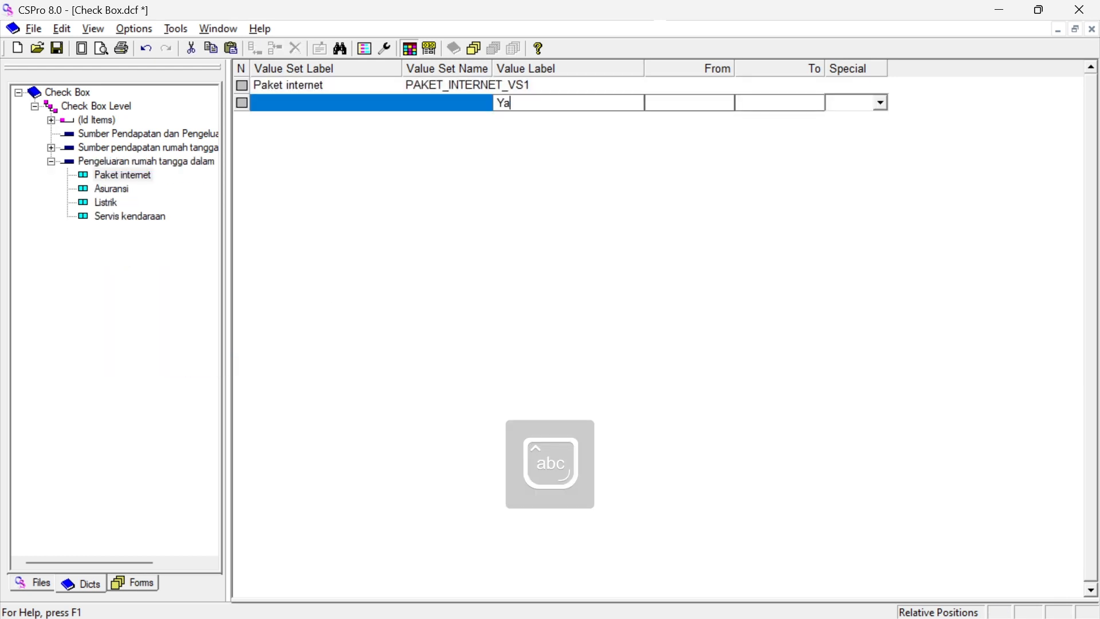
key(Return)
text(1)
key(Return)
key(Return)
key(Return)
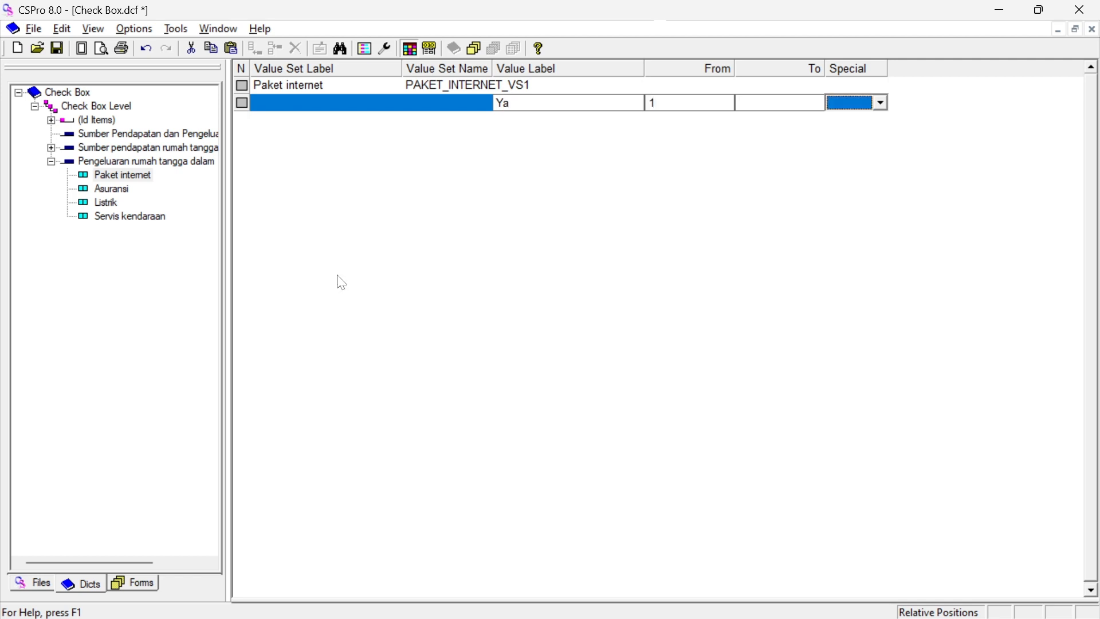
Add the value "Tidak" with code 2 to the Paket internet value set.
key(Caps_Lock)
text(T)
key(Caps_Lock)
text(idak)
key(Return)
text(2)
key(Return)
key(Return)
key(Return)
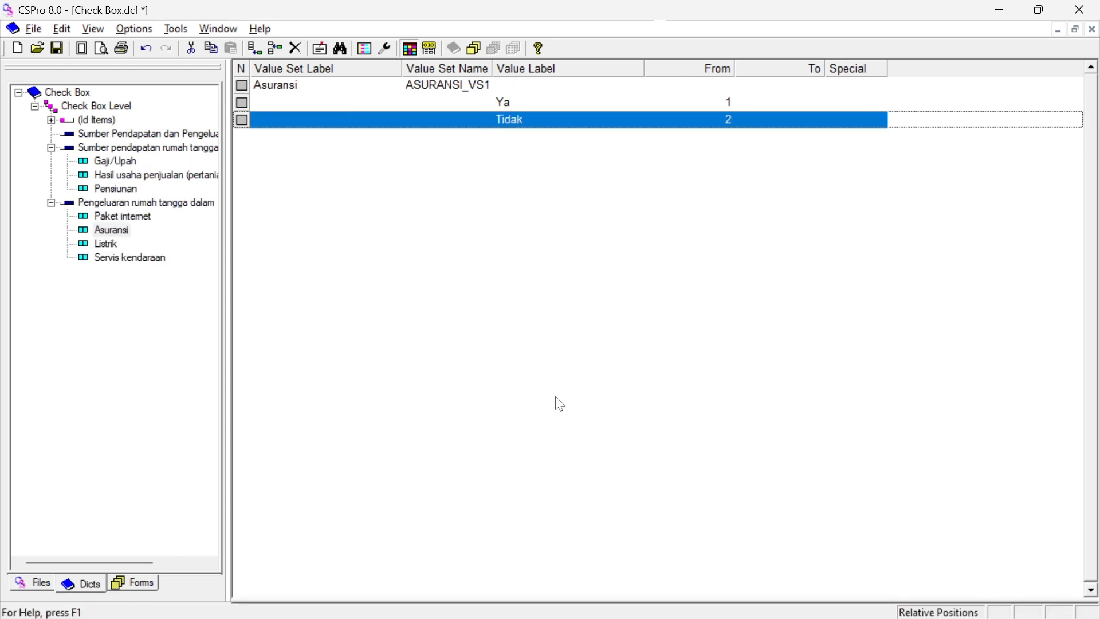